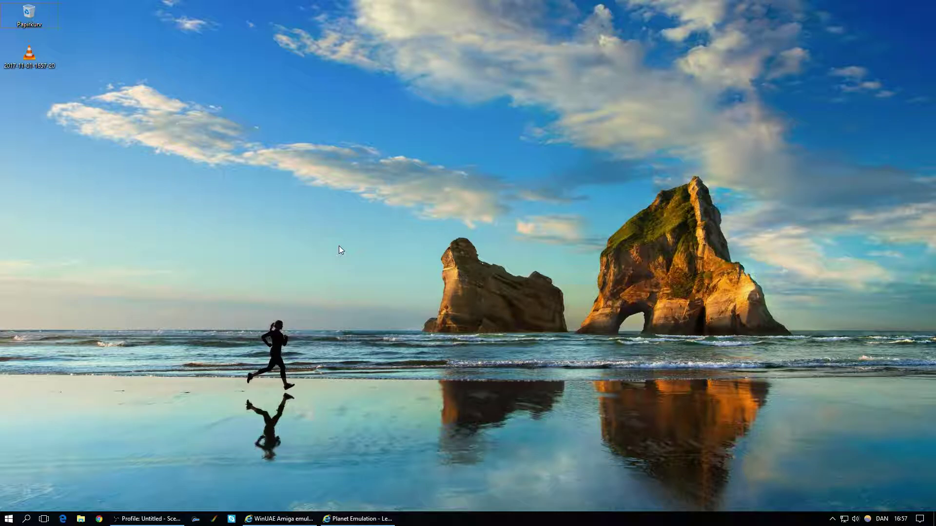
Step: Switch to the WinUAE website in the browser and open its Download page at the WinUAE 3.5.0 installer links
mouse_move(280, 519)
left_click(263, 478)
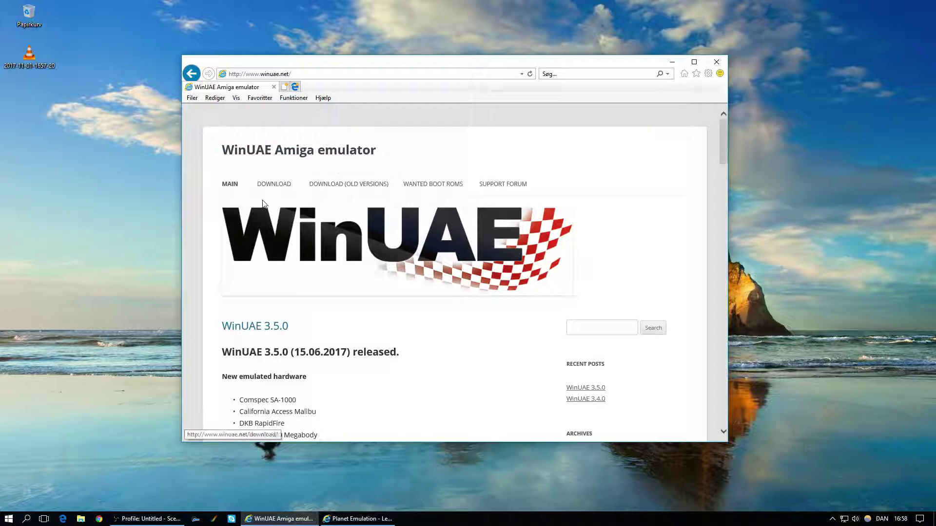
left_click(272, 190)
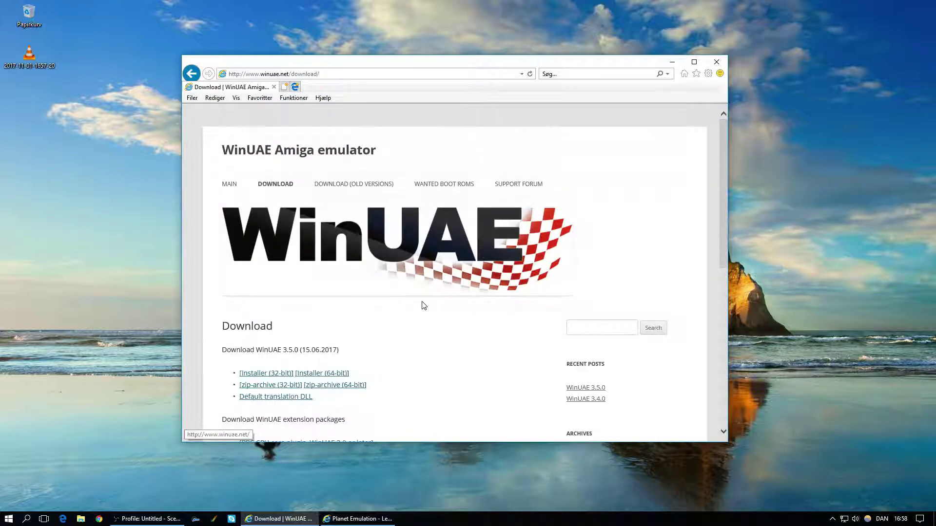
scroll(422, 305, "down", 2)
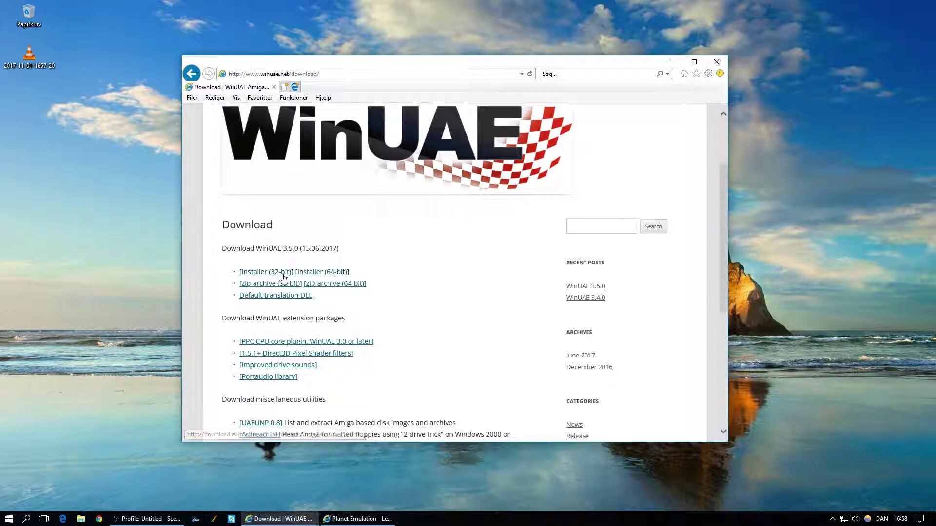
scroll(429, 295, "up", 3)
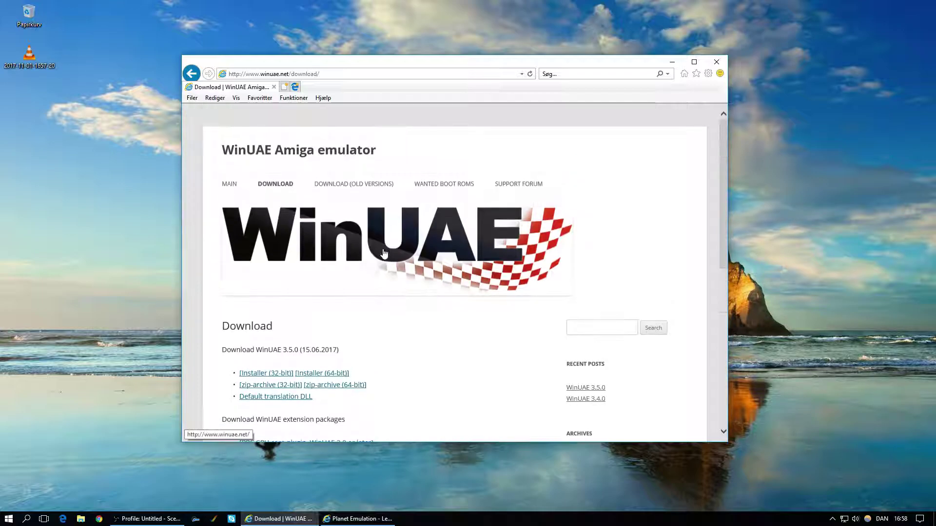
scroll(508, 299, "down", 2)
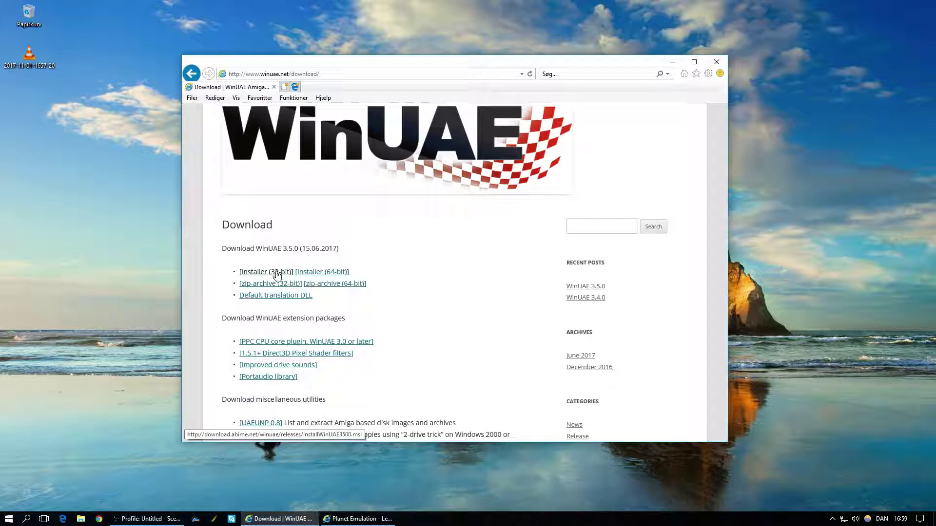
left_click(276, 273)
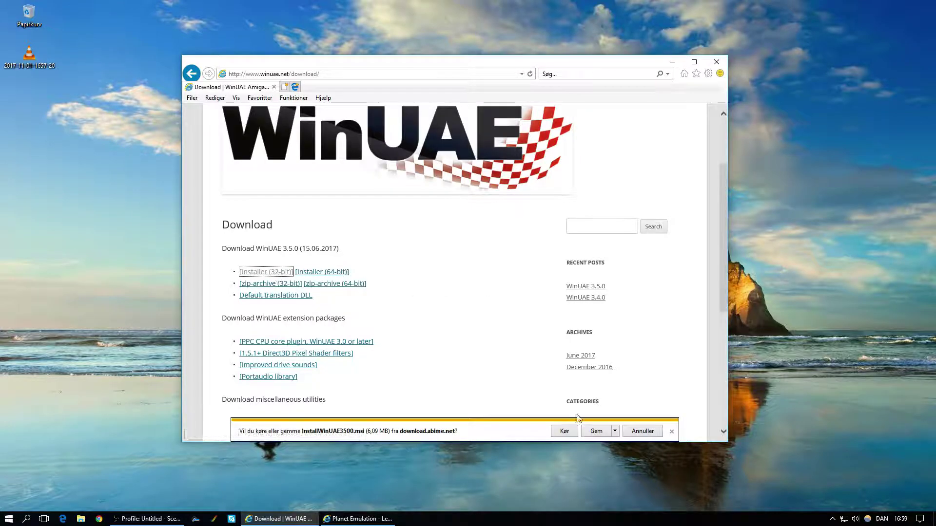
left_click(565, 432)
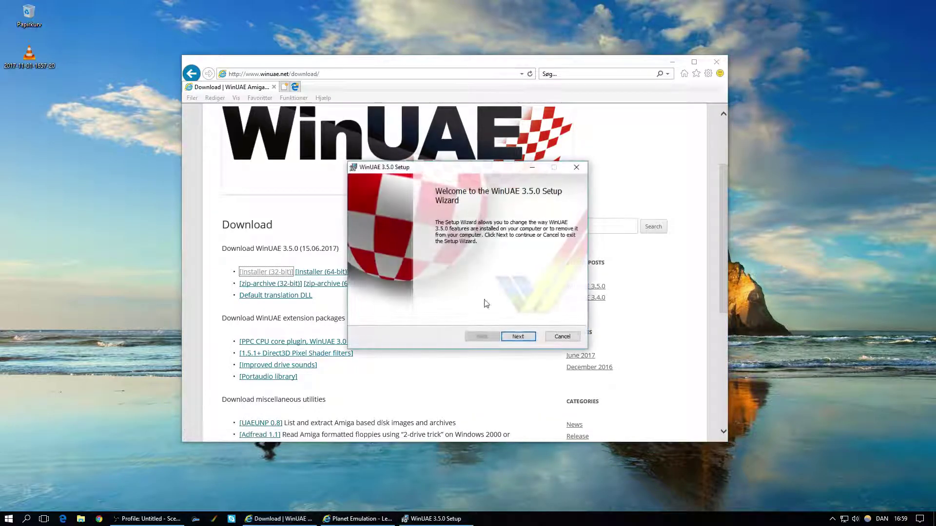
left_click(518, 337)
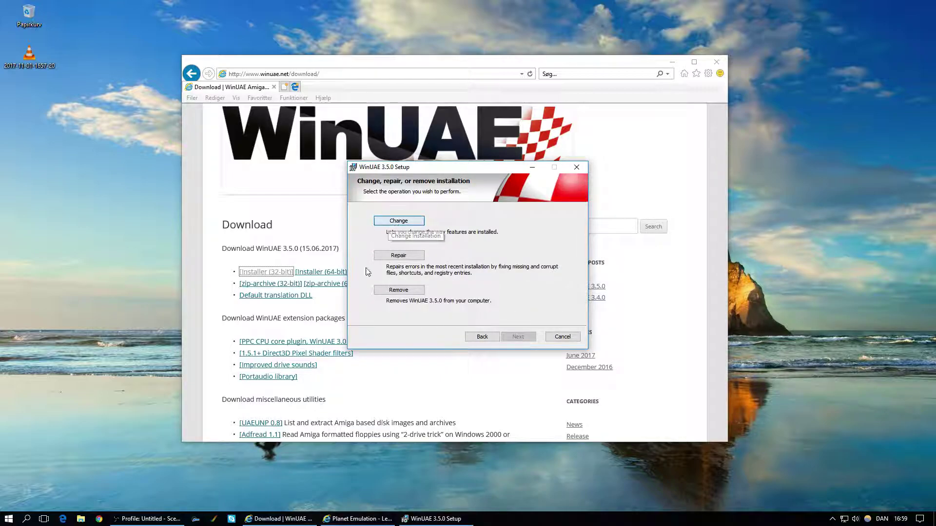
left_click(391, 225)
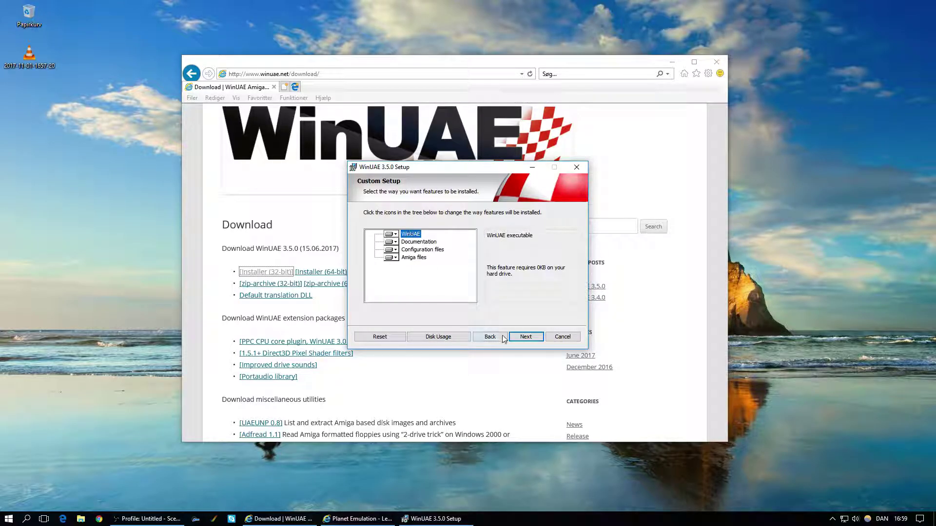
left_click(563, 339)
left_click(447, 277)
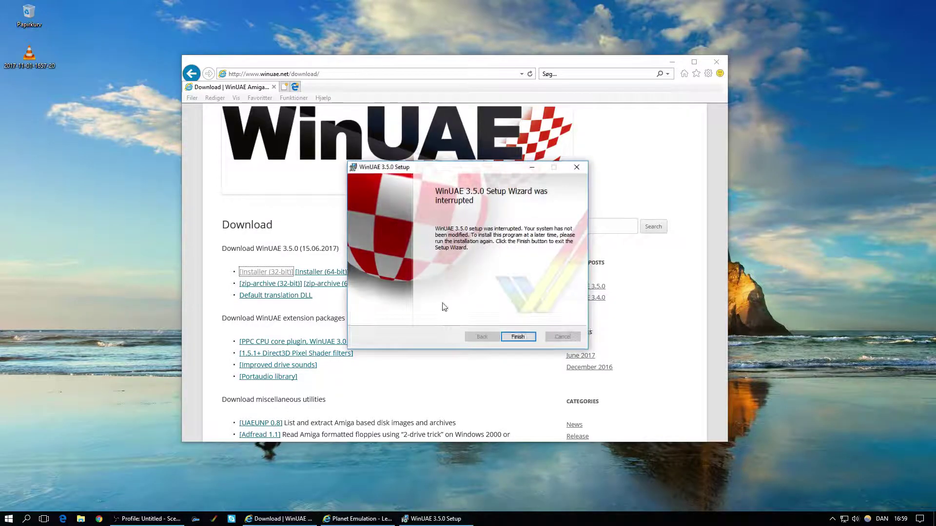
left_click(522, 336)
Step: Launch WinUAE and put the browser window with the download page out of the way
scroll(414, 290, "down", 1)
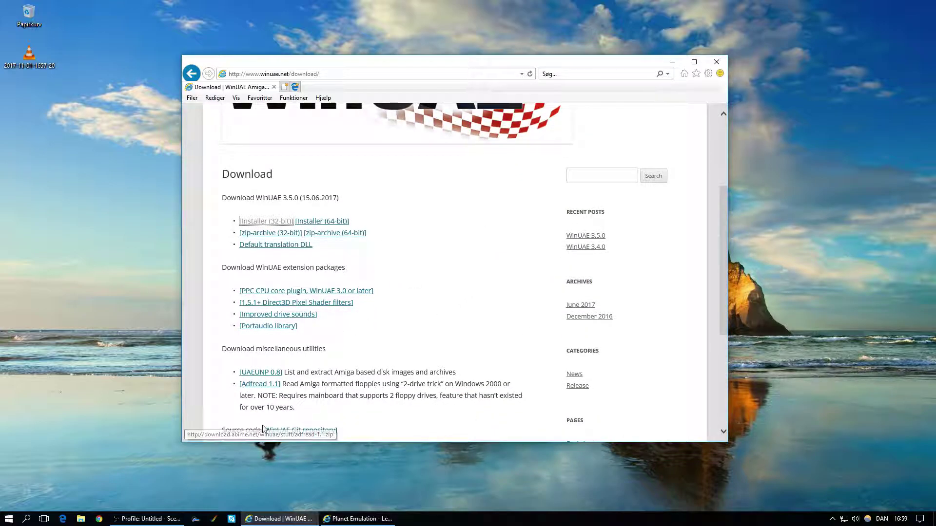
right_click(213, 520)
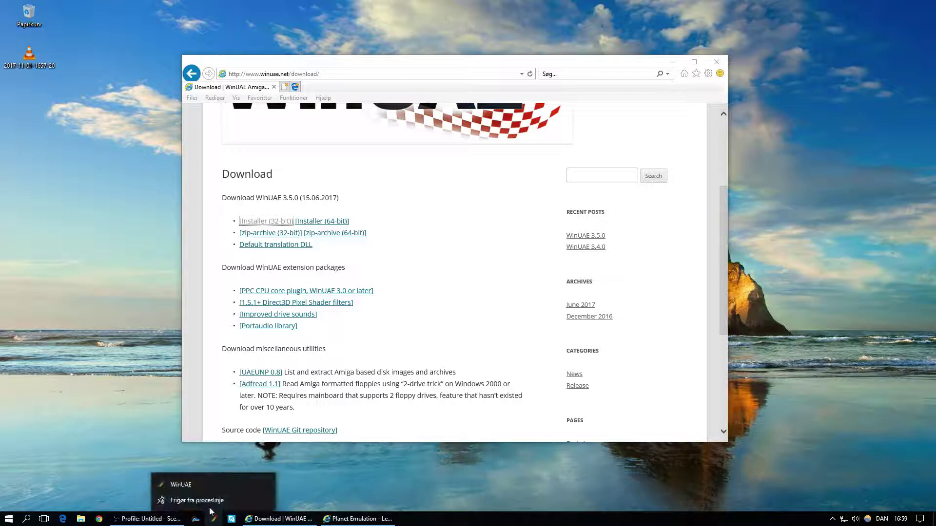
left_click(198, 507)
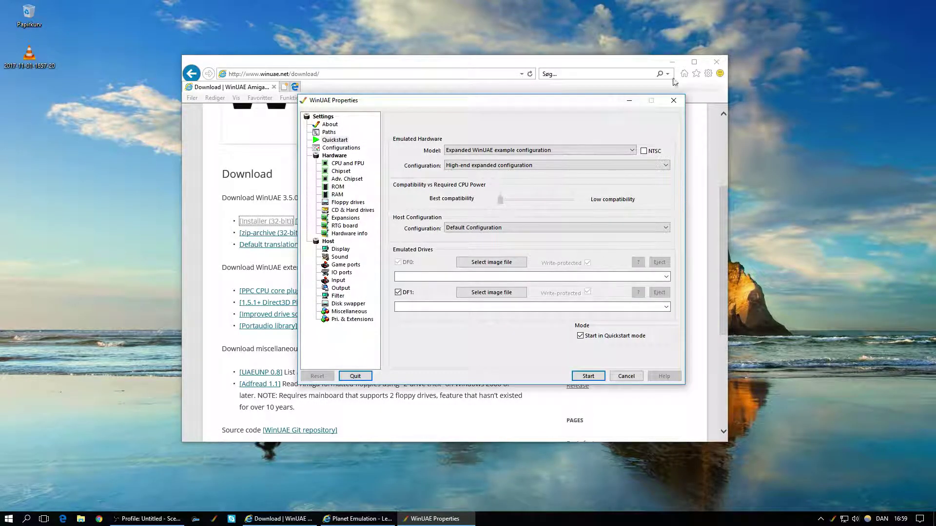
left_click(716, 64)
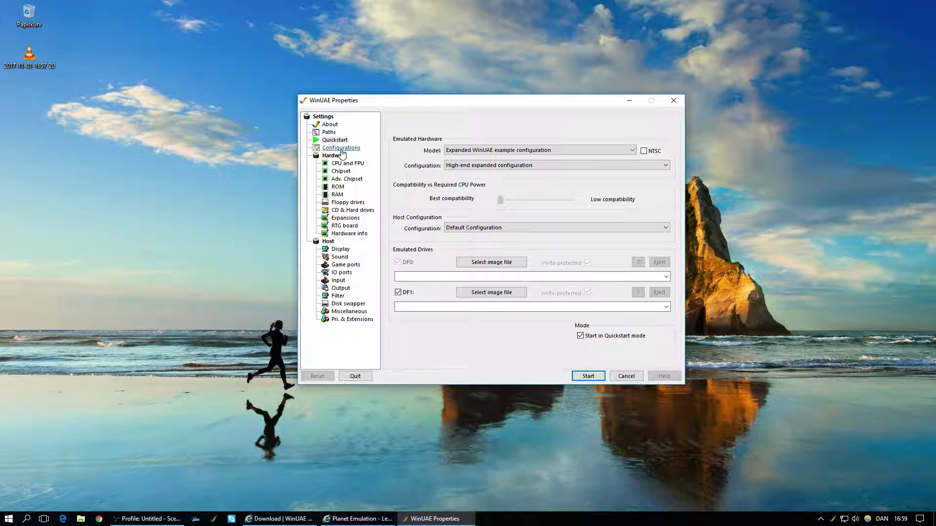
Step: Examine WinUAE's saved configurations, its system ROM settings and its folder paths
left_click(341, 149)
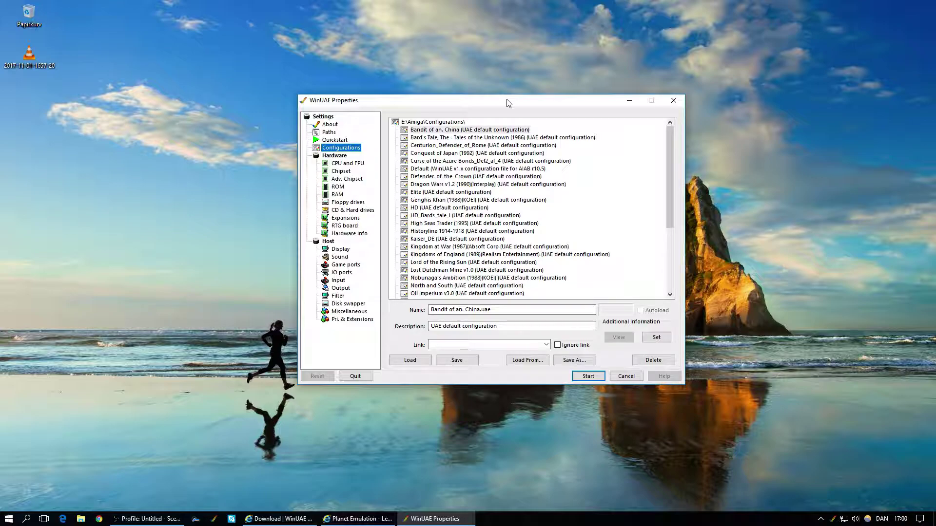
scroll(517, 216, "down", 5)
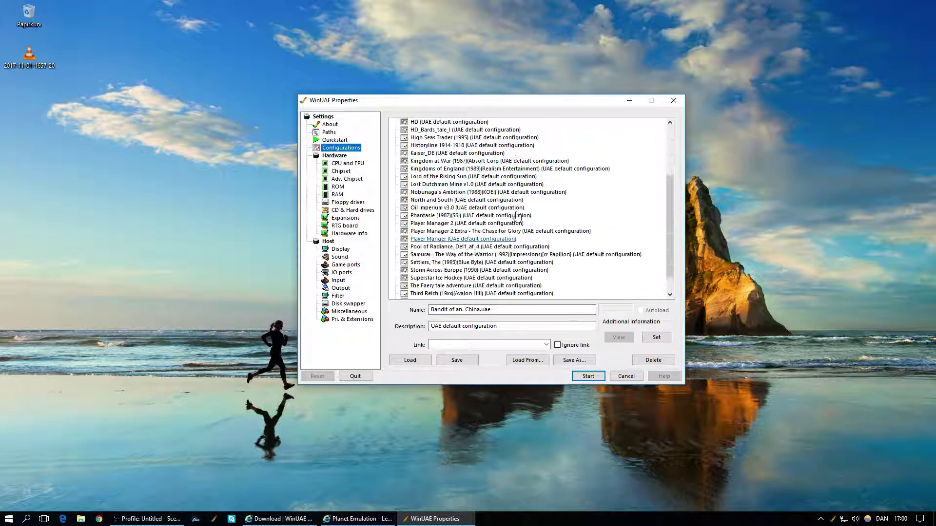
scroll(470, 241, "up", 4)
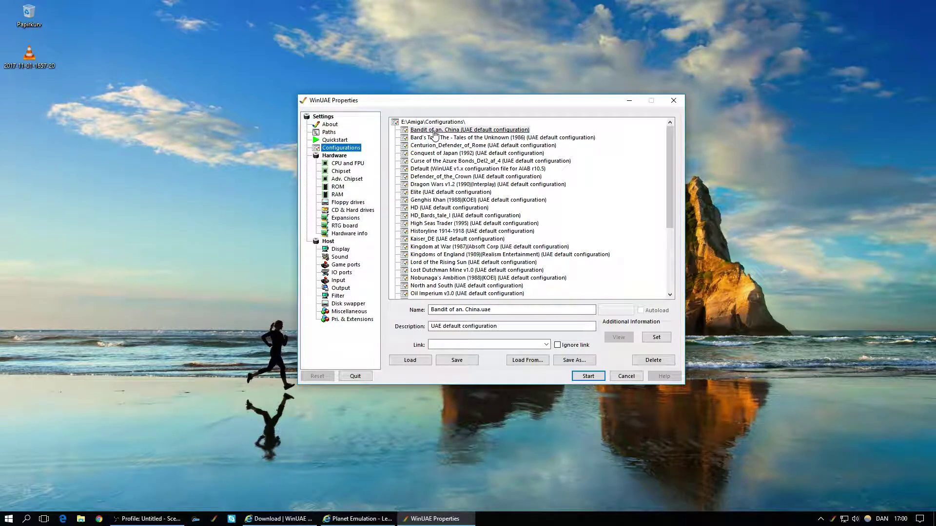
left_click(338, 188)
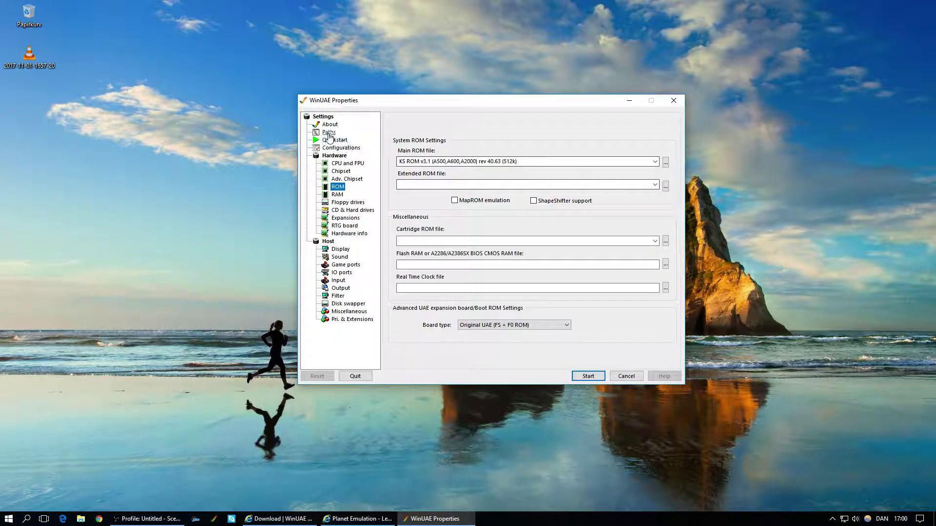
left_click(332, 133)
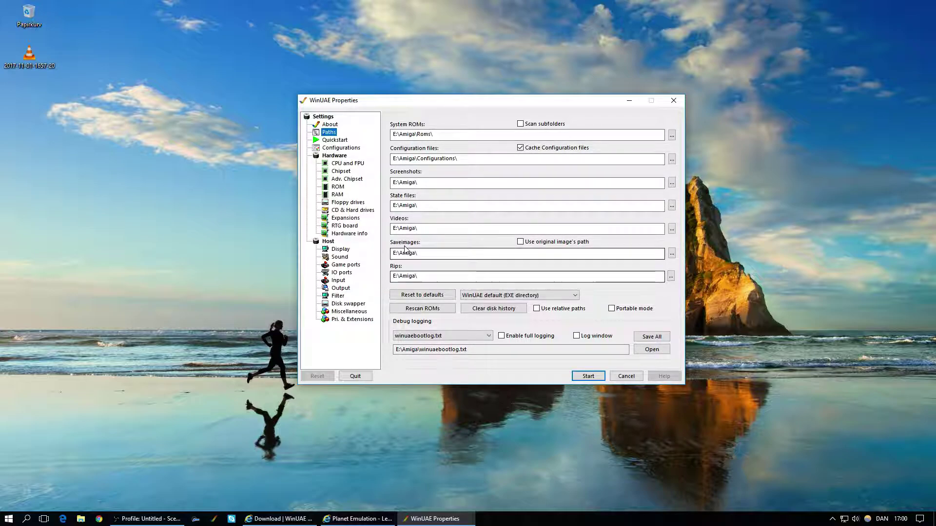
Step: Switch to the Planet Emulation website and open the Commodore Amiga - Games - ADF list from its Amiga page
left_click(355, 519)
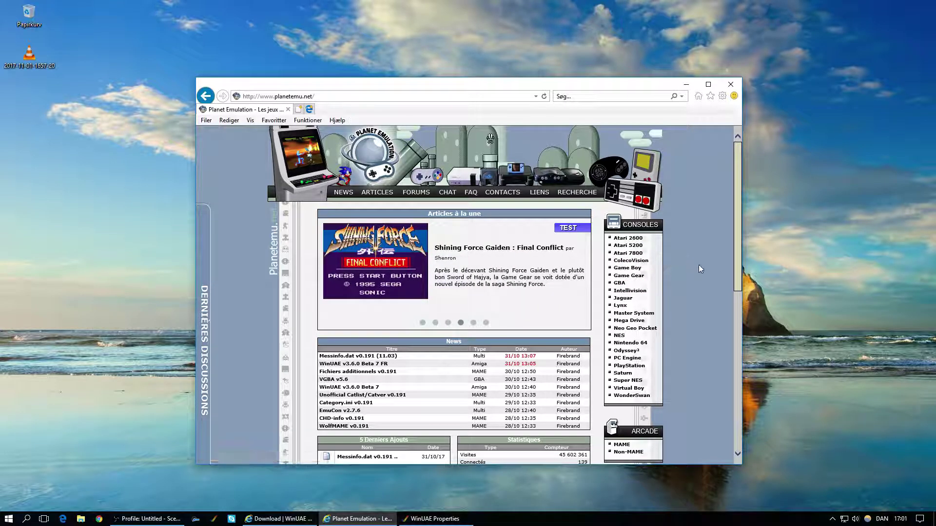
scroll(698, 265, "down", 3)
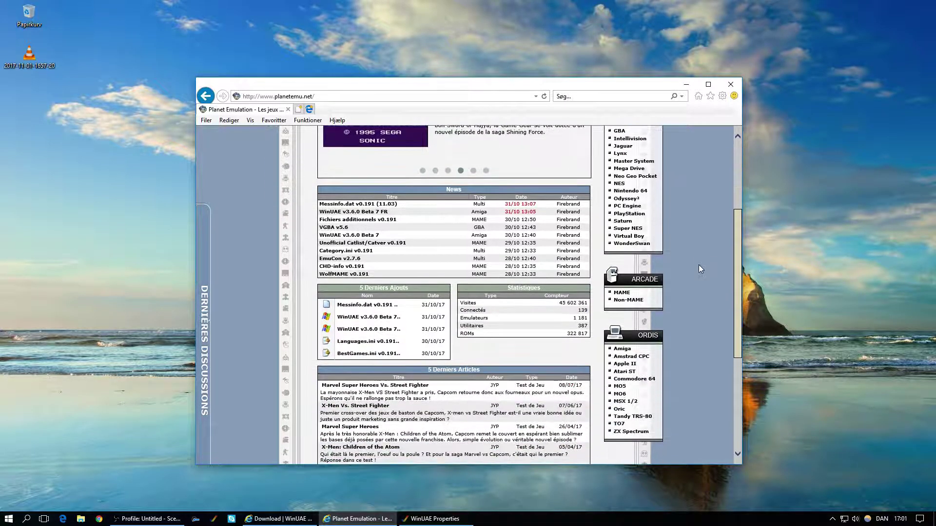
left_click(618, 350)
scroll(713, 200, "down", 3)
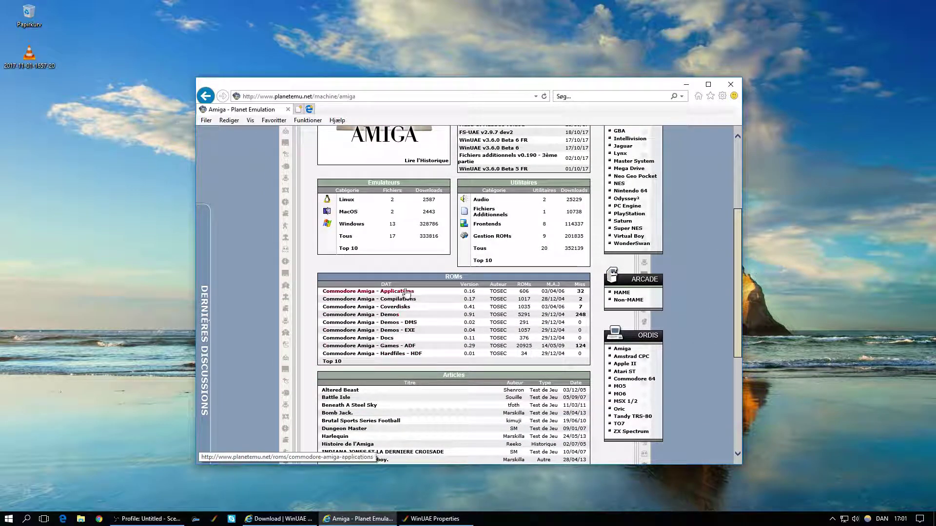
left_click(390, 347)
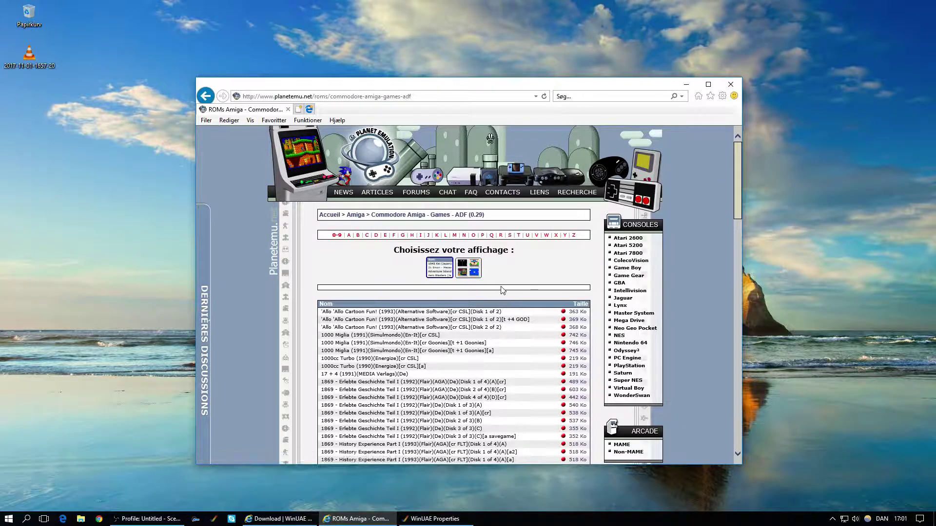
Step: List the games starting with B and open the page for Bandit Kings of Ancient China (1991)(Infogrames)(Disk 1 of 2)(A)
left_click(358, 236)
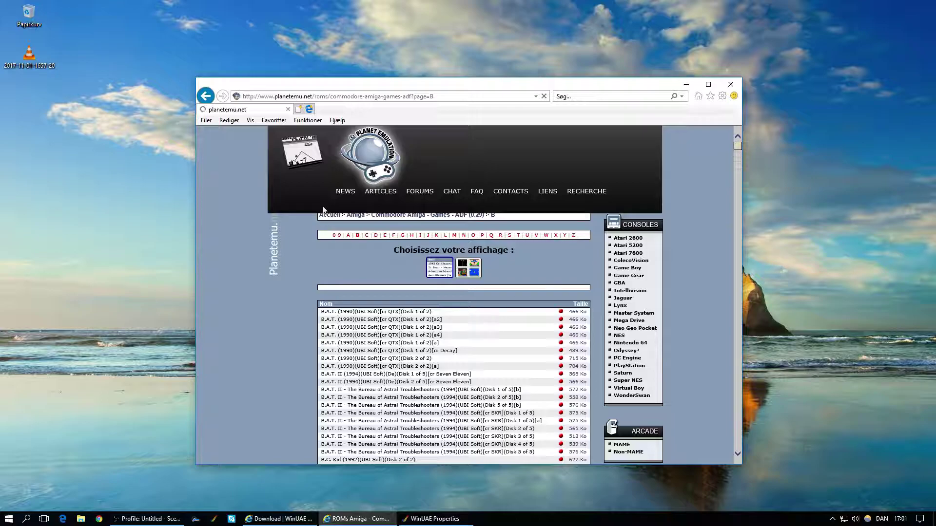
left_click(423, 99)
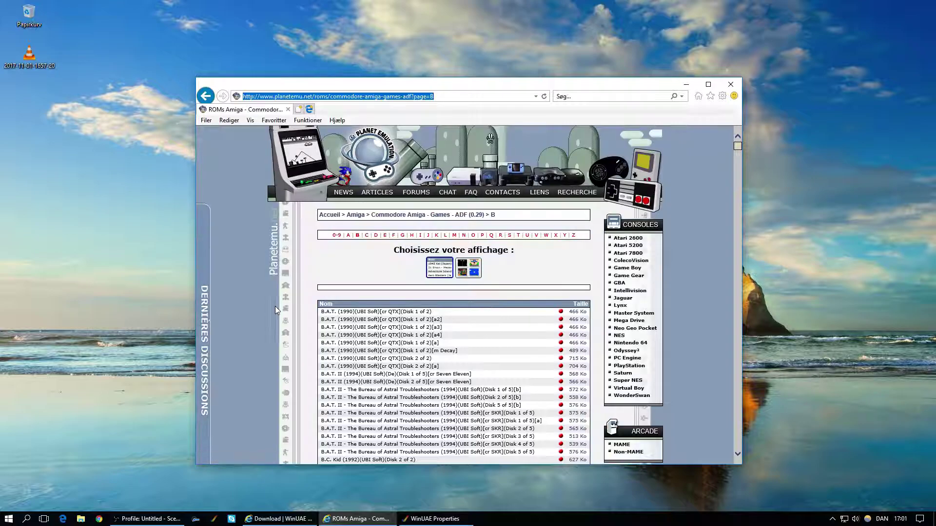
scroll(308, 291, "down", 15)
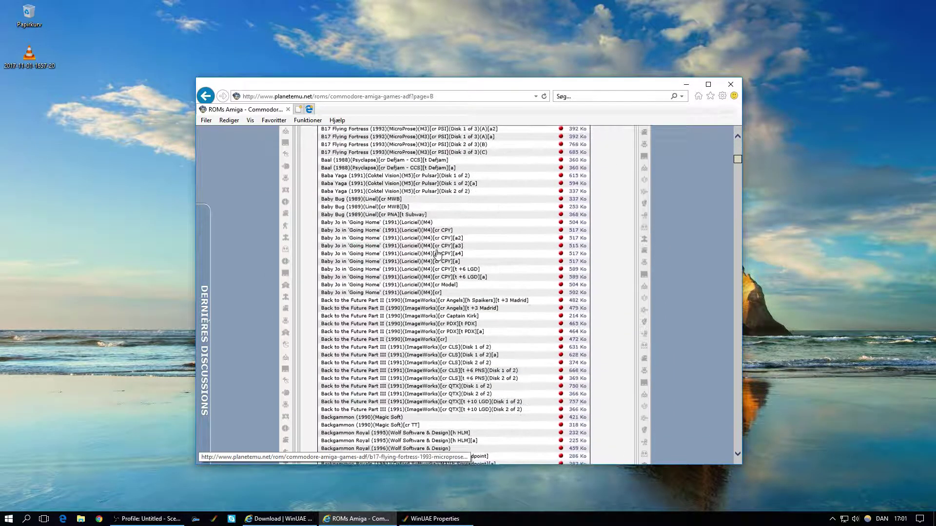
scroll(440, 254, "down", 6)
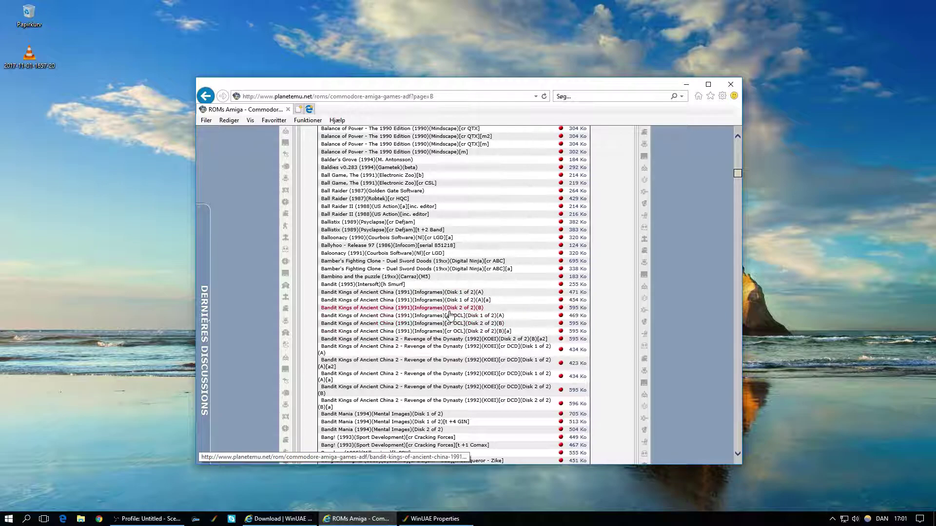
scroll(500, 312, "down", 1)
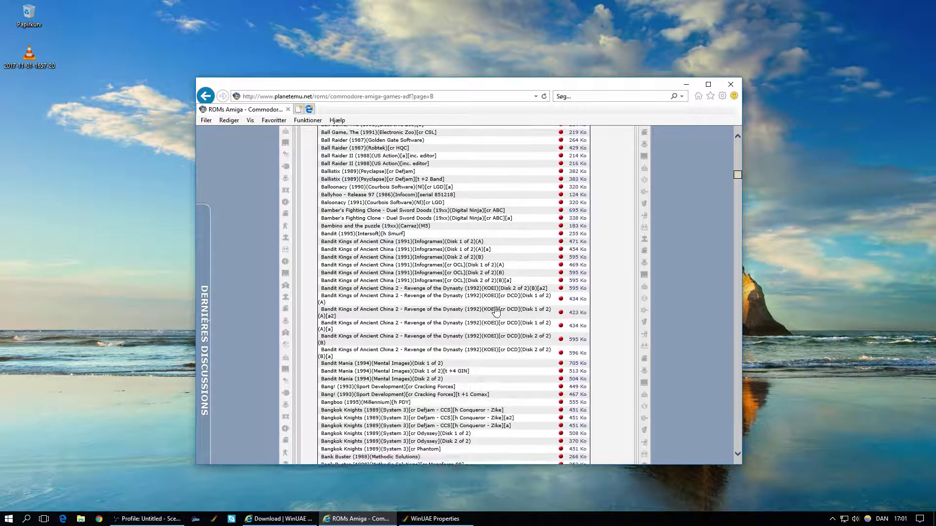
left_click(413, 242)
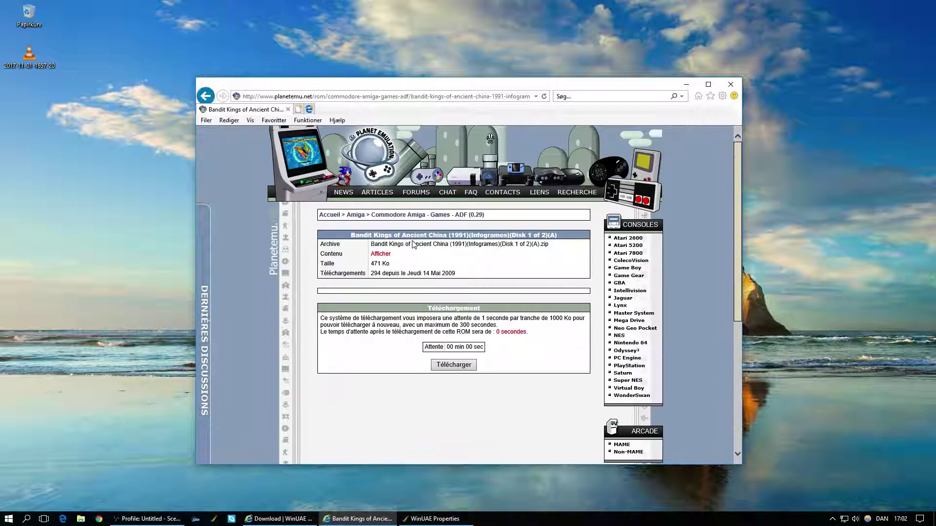
left_click(448, 367)
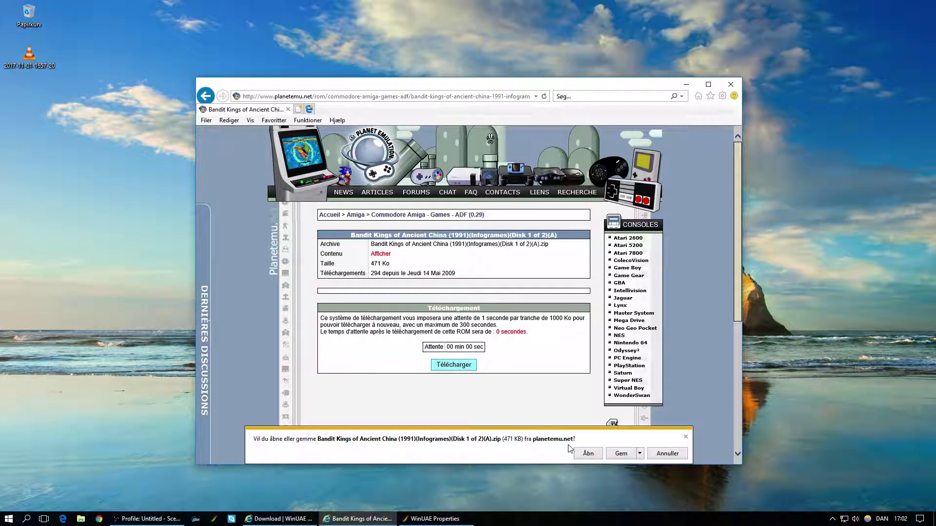
left_click(640, 454)
left_click(633, 476)
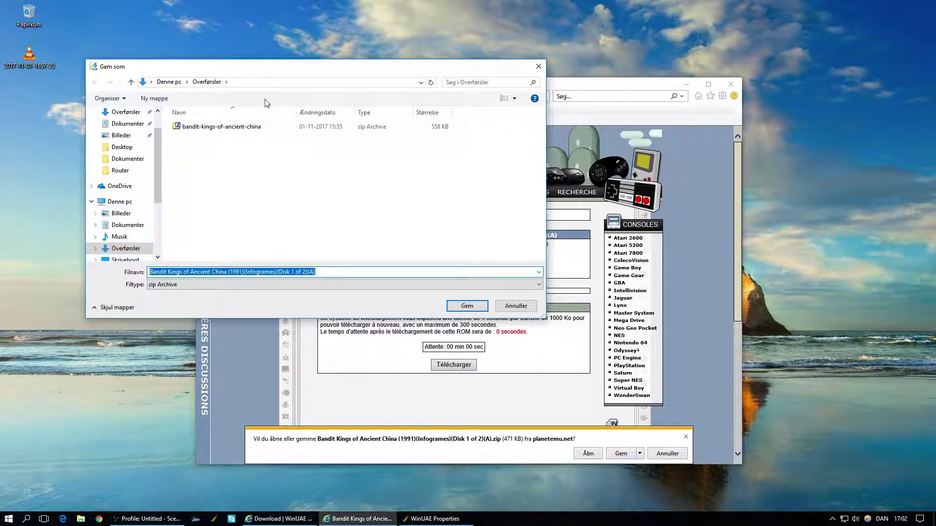
left_click(503, 309)
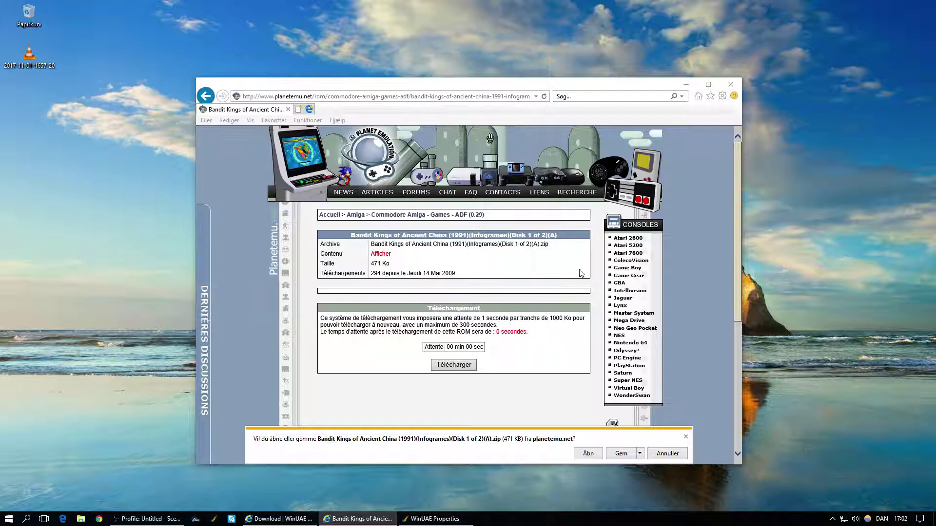
left_click(686, 438)
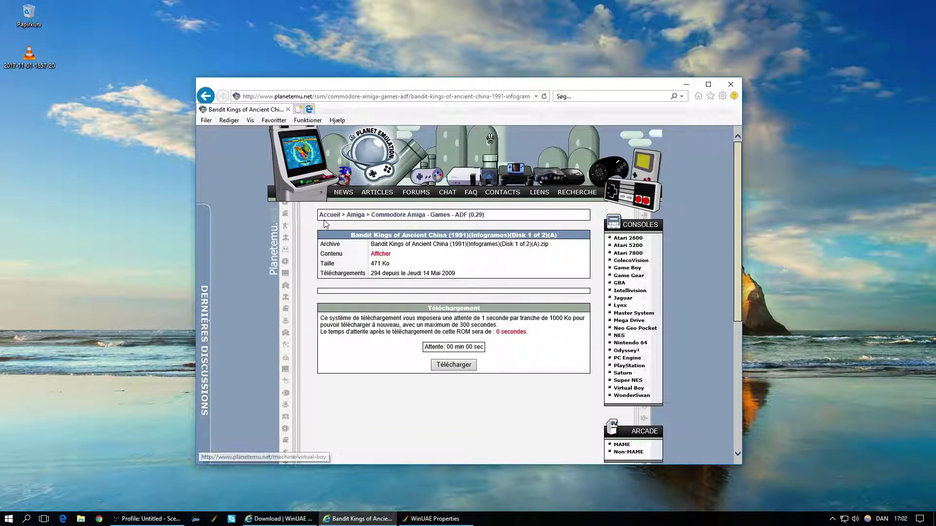
Step: Return to the list of games starting with B, review the Bandit Kings of Ancient China disk entries, and close the website window
left_click(204, 95)
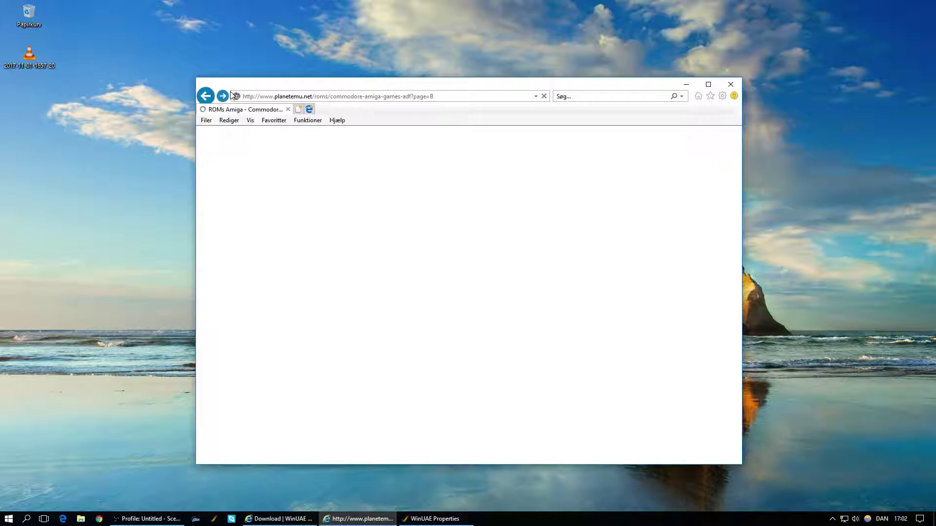
left_click(409, 99)
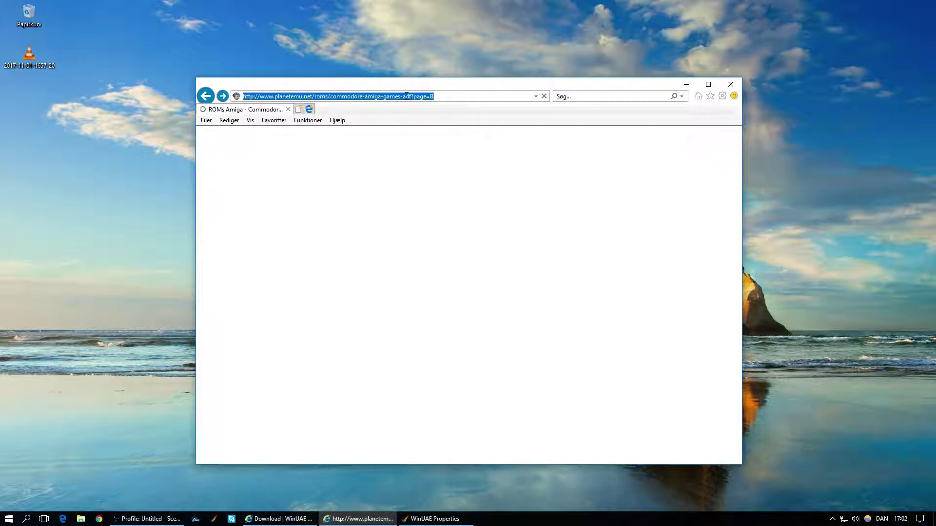
scroll(387, 339, "down", 15)
scroll(386, 339, "up", 4)
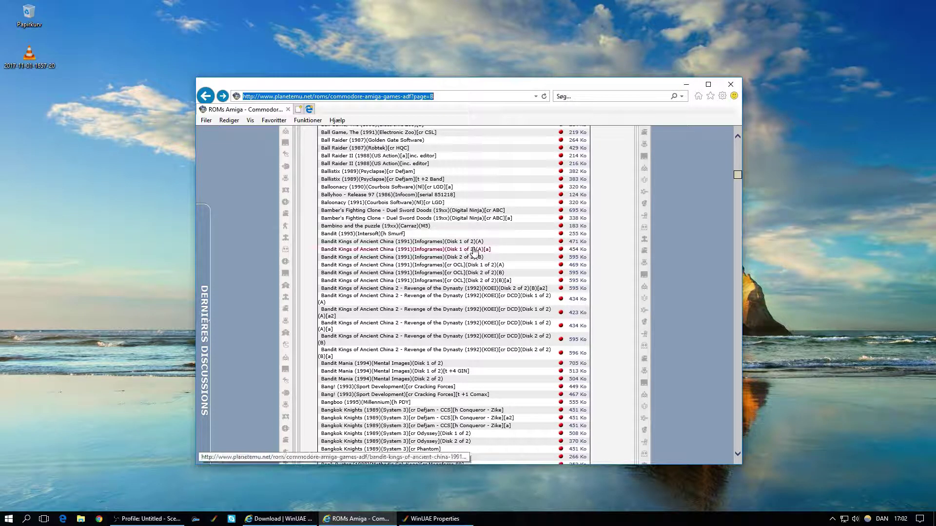
left_click(730, 86)
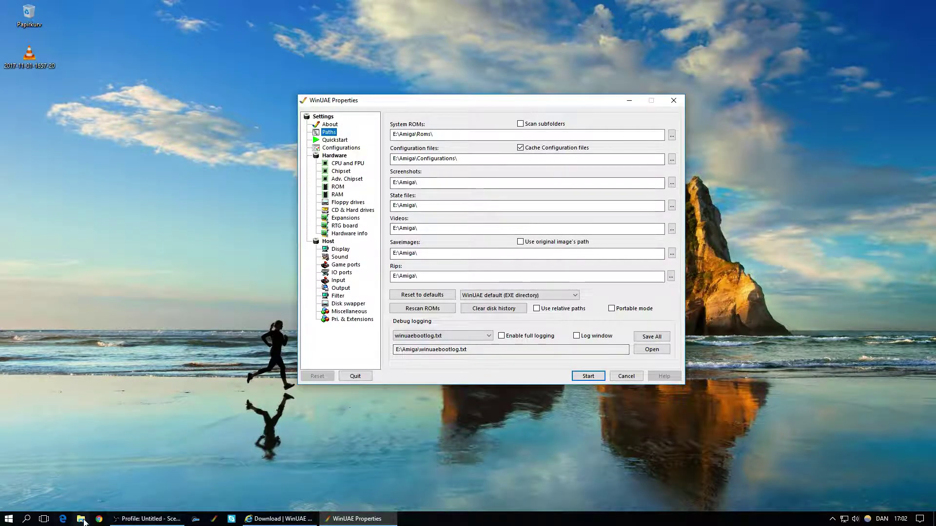
Step: Switch to File Explorer and open the folder E:\Amiga\Games\Strategi\Bandit Kings of Ancient China
left_click(80, 520)
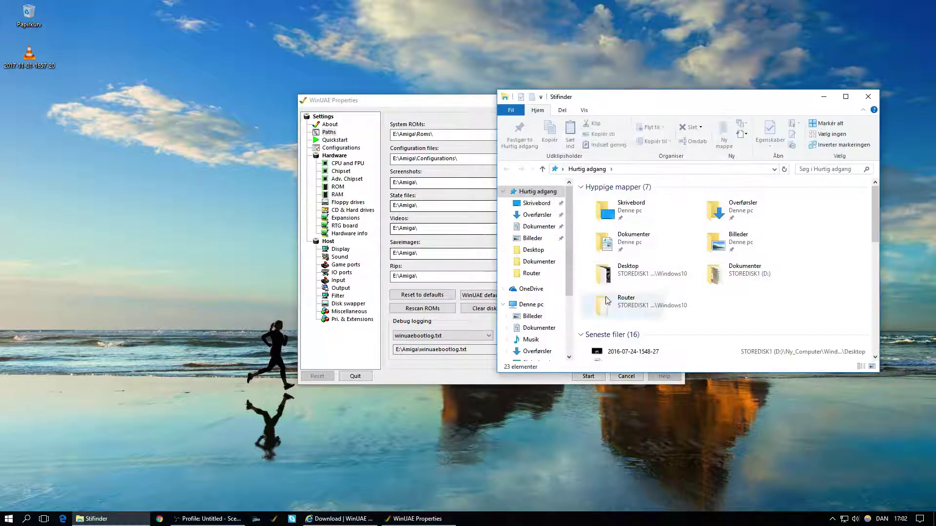
scroll(536, 273, "down", 3)
left_click(542, 308)
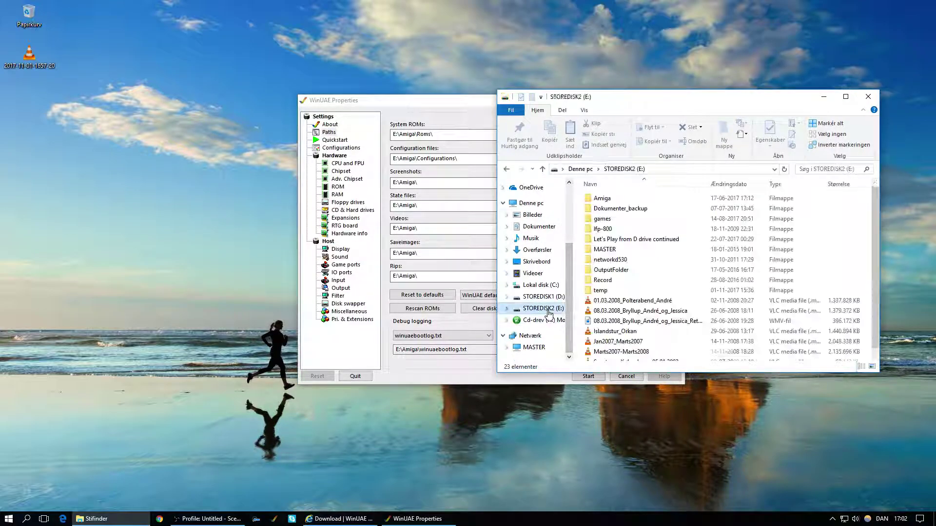
double_click(607, 199)
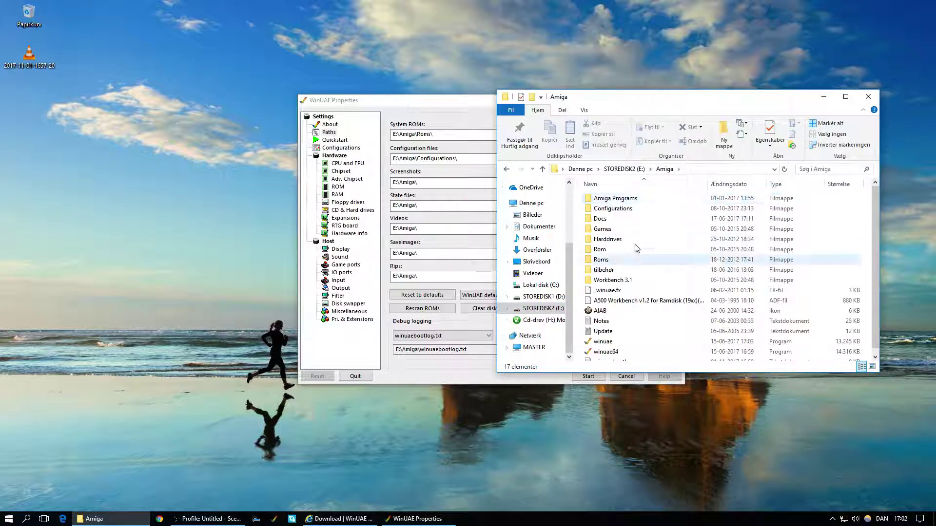
double_click(605, 229)
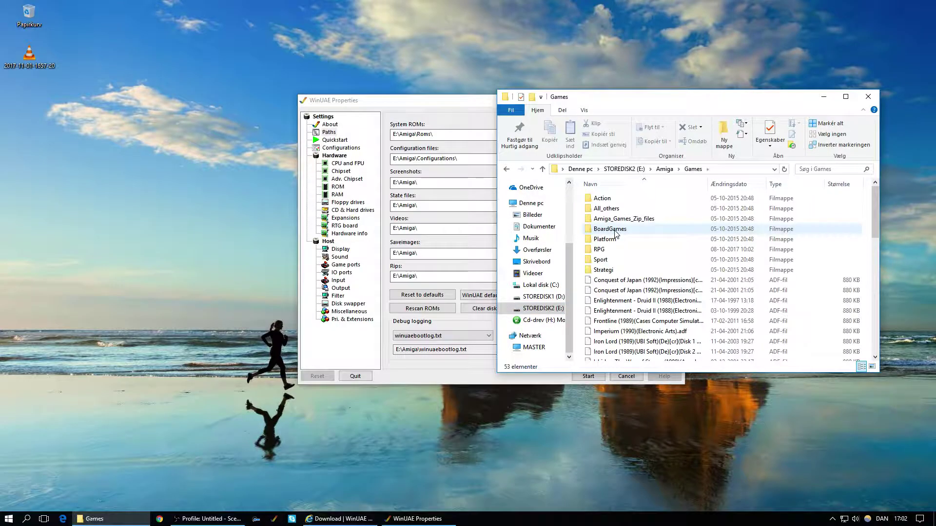
double_click(605, 270)
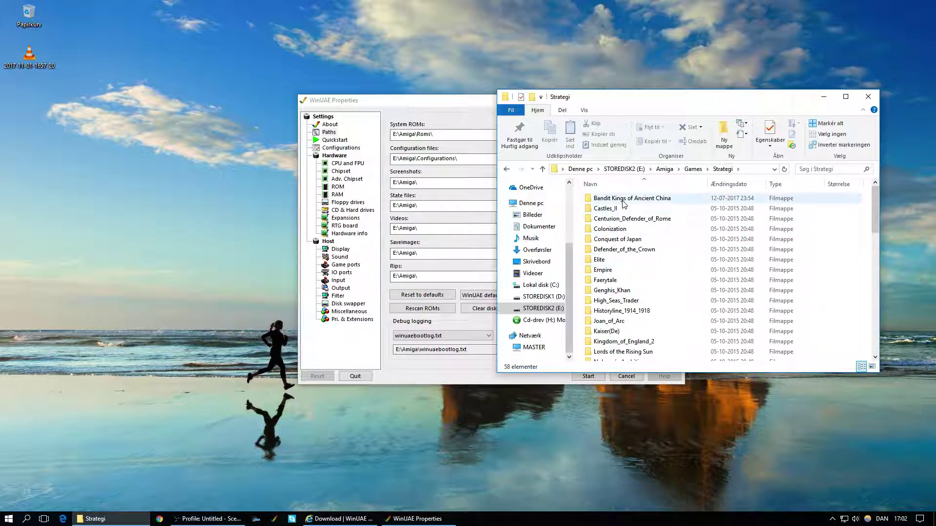
double_click(623, 200)
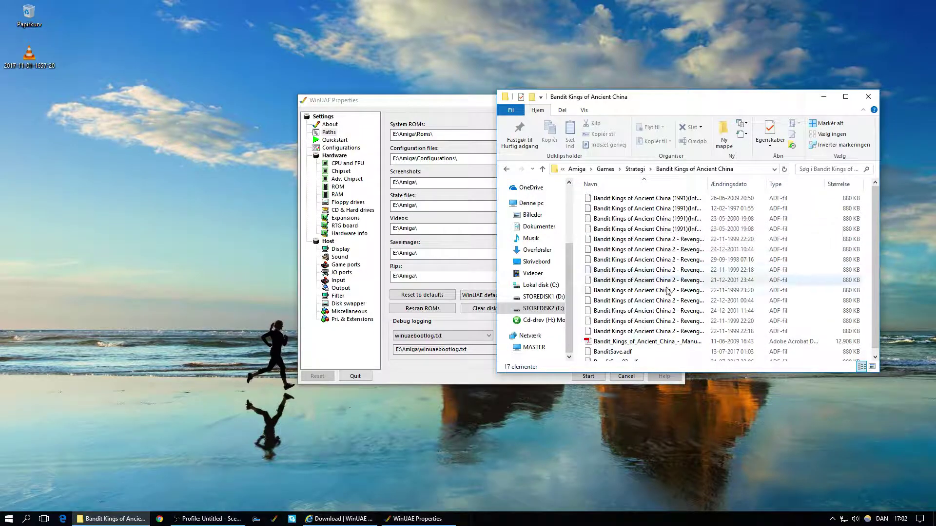
Step: Widen the name column to read the full disk image file names in the folder, then close File Explorer
left_click_drag(656, 100, 490, 100)
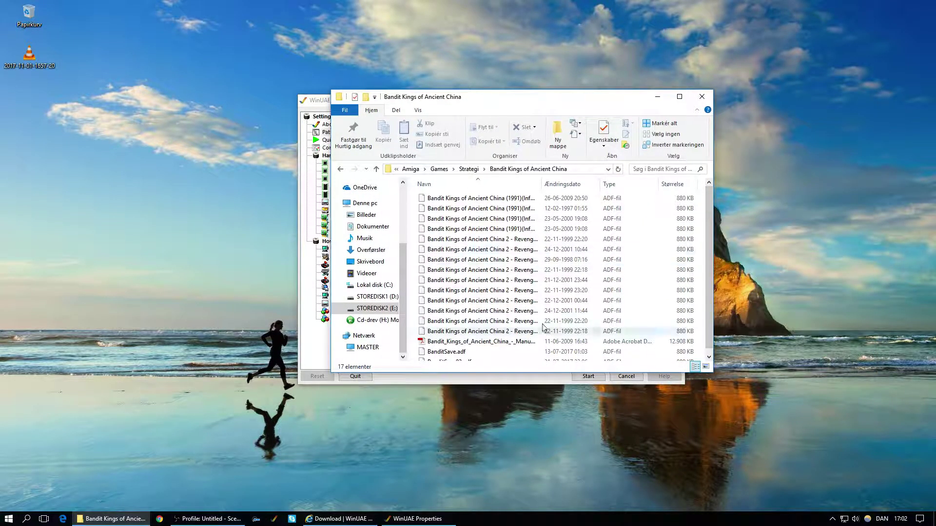
left_click_drag(542, 185, 654, 182)
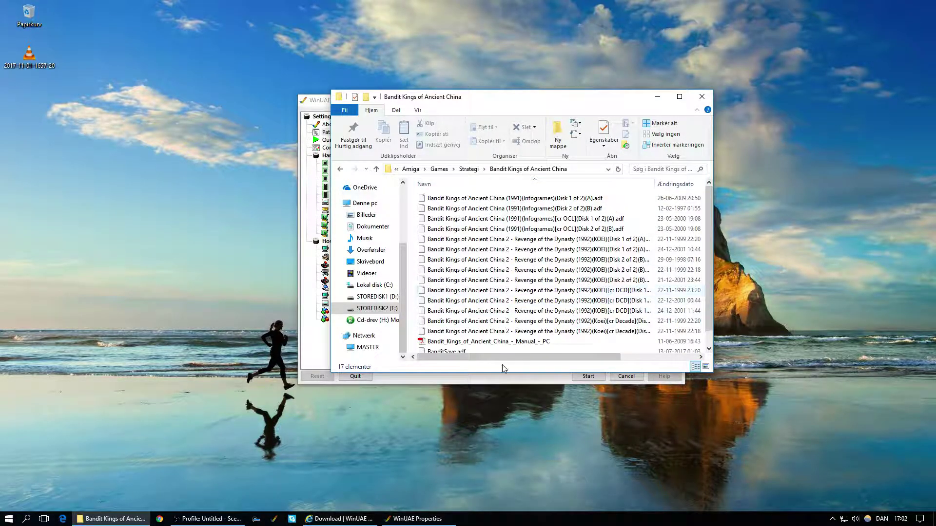
scroll(482, 336, "down", 1)
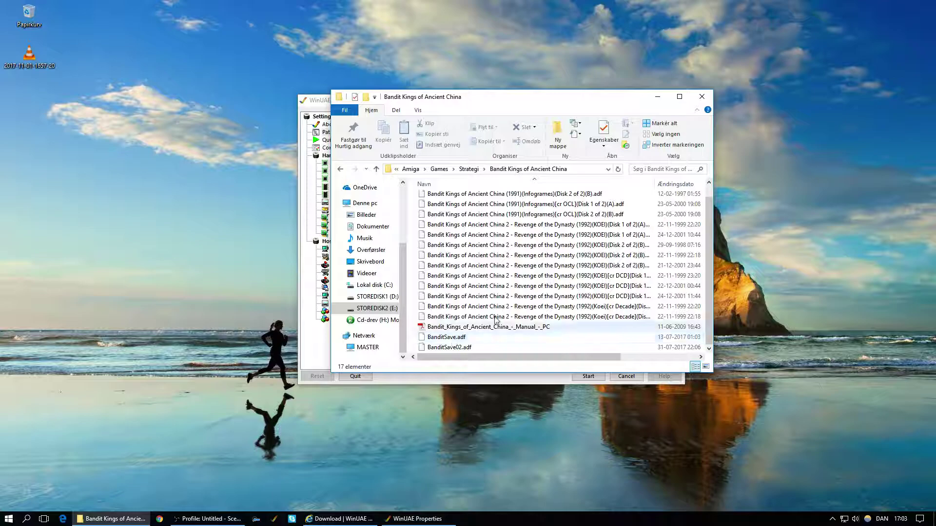
left_click(701, 96)
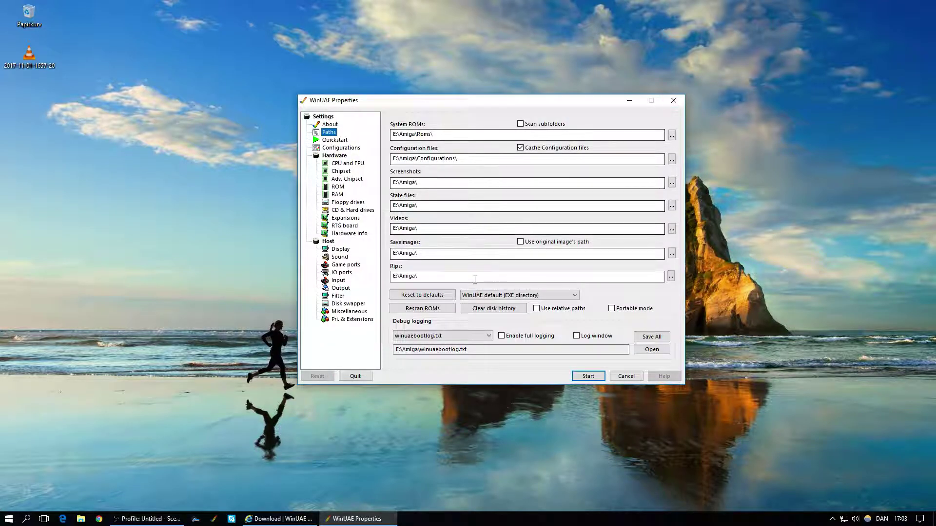
Step: Load the saved WinUAE configuration Bandit of an. China
left_click(342, 148)
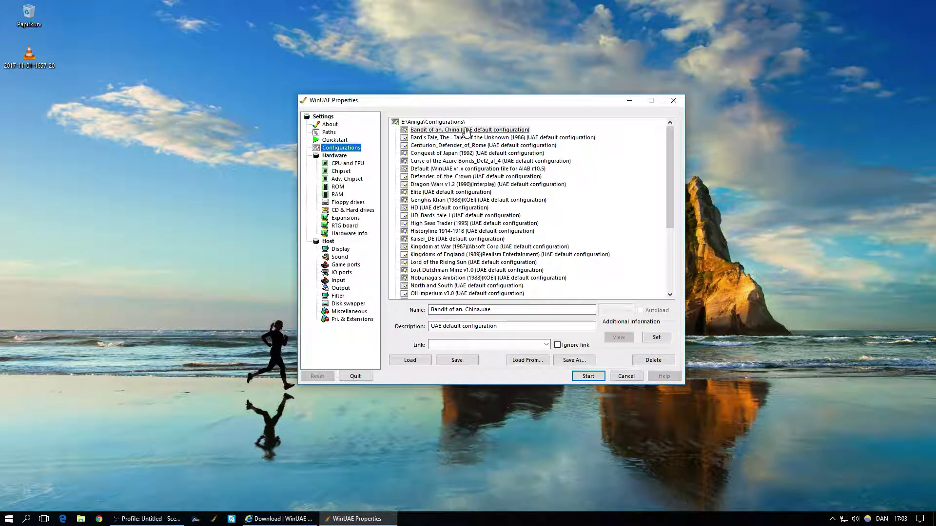
left_click(468, 129)
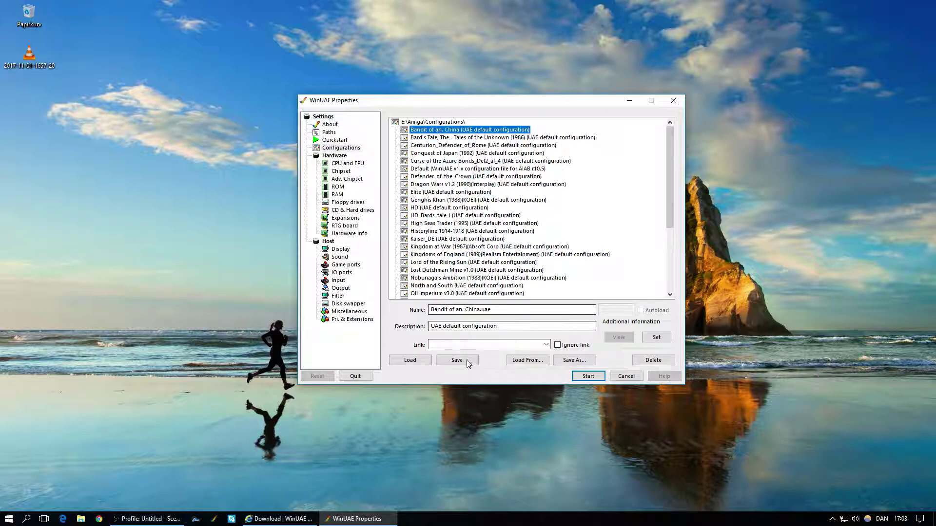
left_click(411, 360)
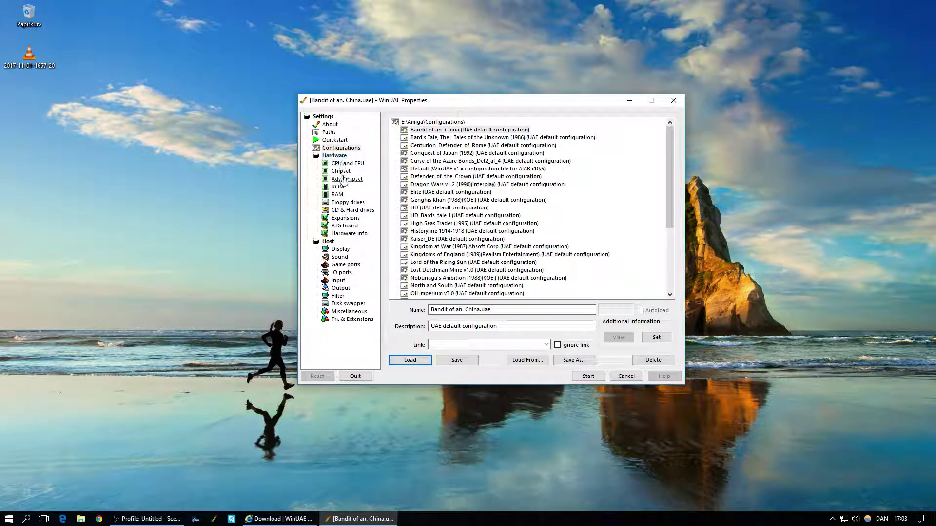
Step: Examine the loaded configuration's CPU, chipset, advanced chipset, ROM and RAM settings, along with the system ROM path
left_click(336, 165)
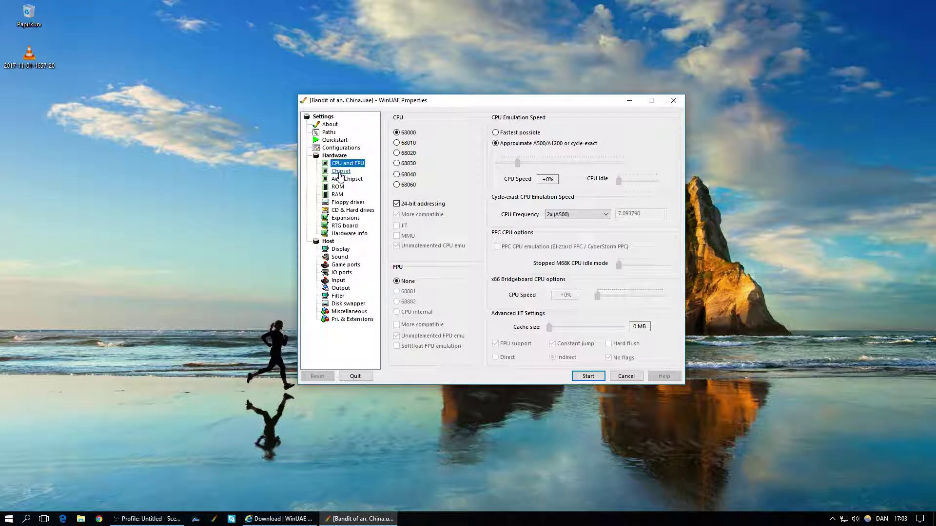
left_click(341, 173)
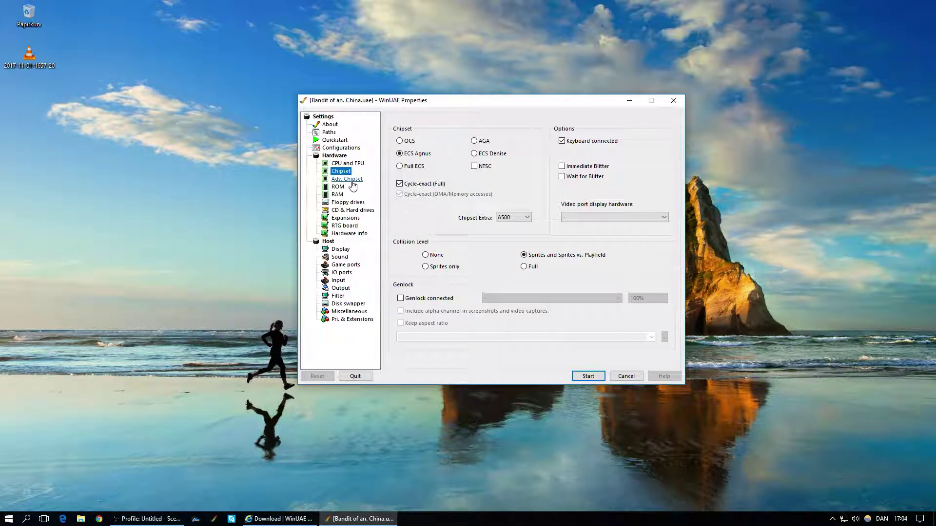
left_click(351, 182)
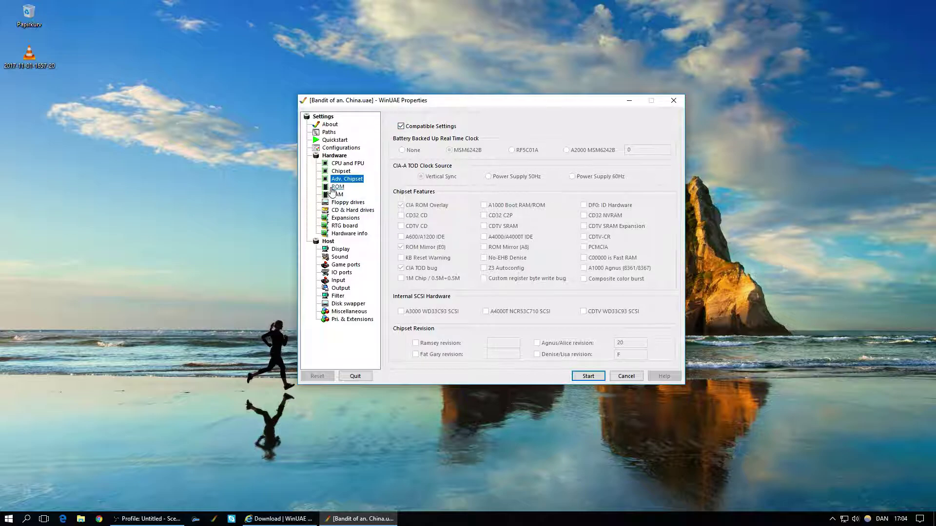
left_click(336, 187)
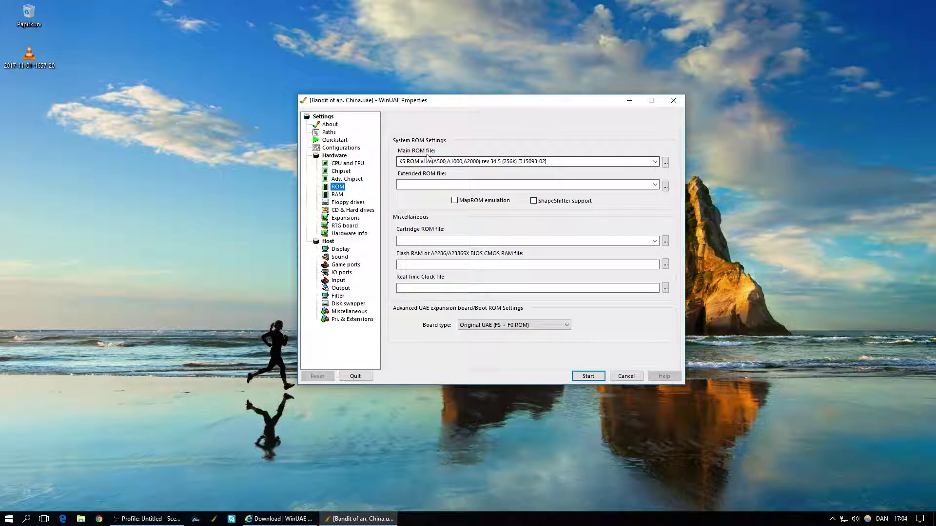
left_click(329, 132)
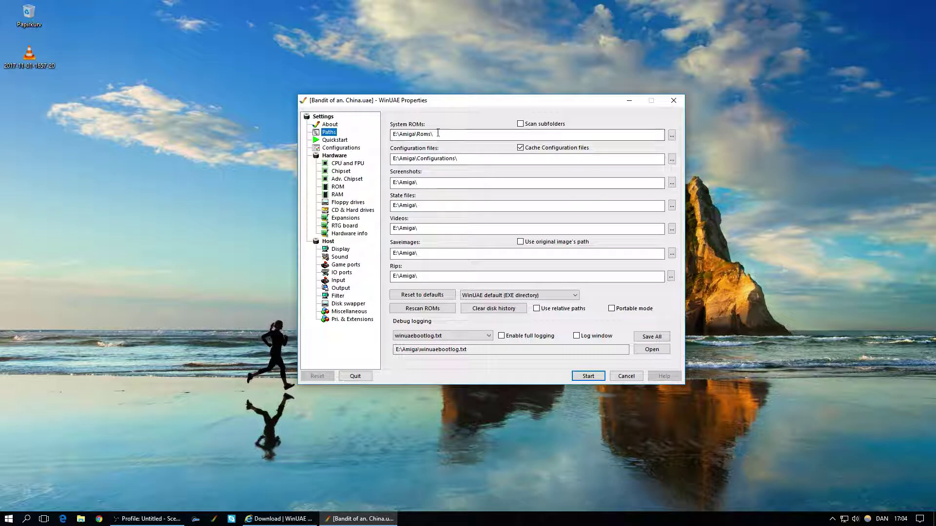
left_click(338, 188)
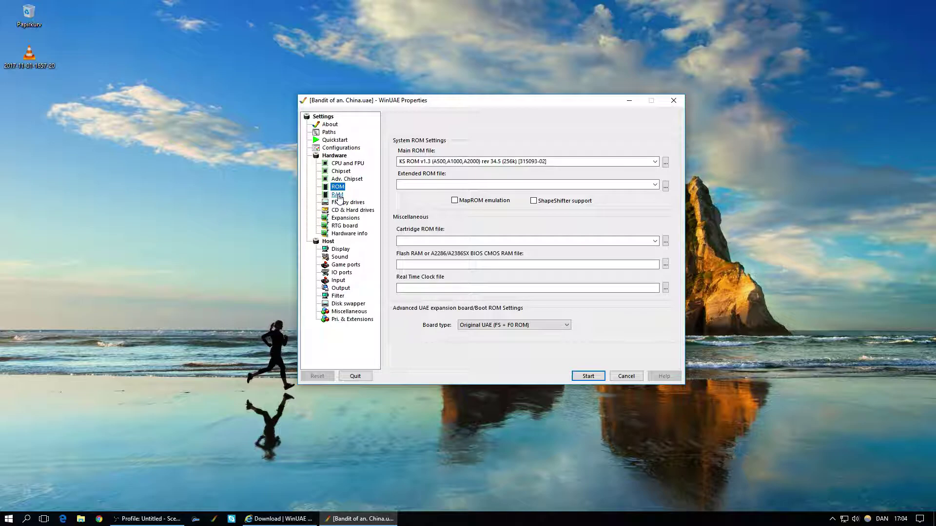
left_click(338, 195)
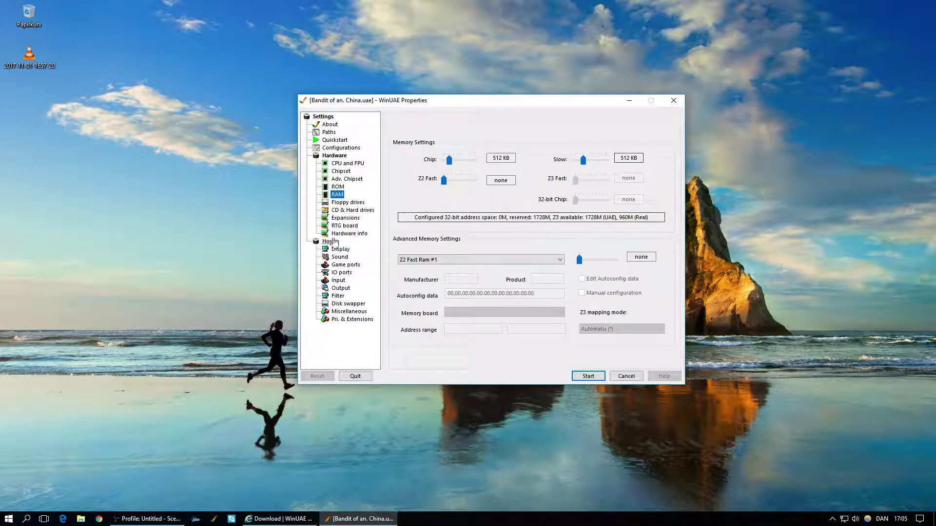
Step: Examine the floppy drive settings and show where disk images are chosen for DF0 and DF1, without selecting any file
left_click(344, 202)
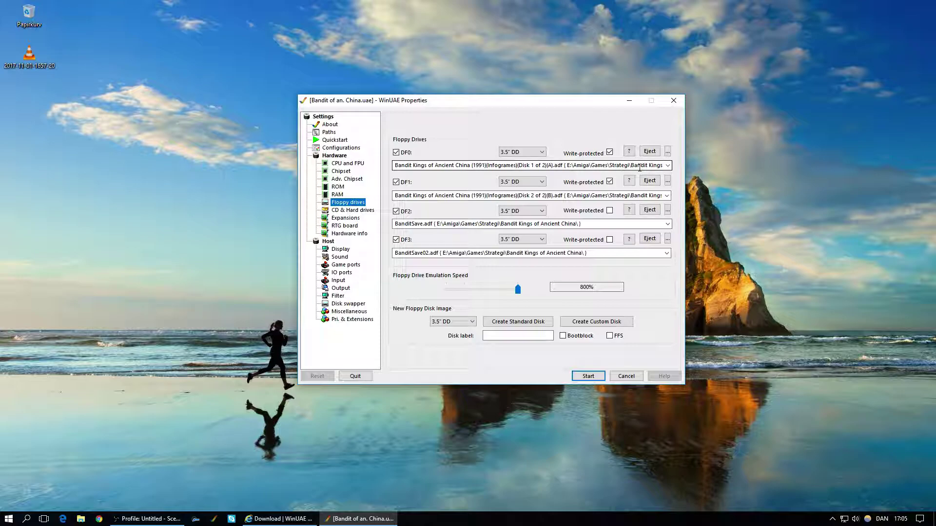
left_click(667, 152)
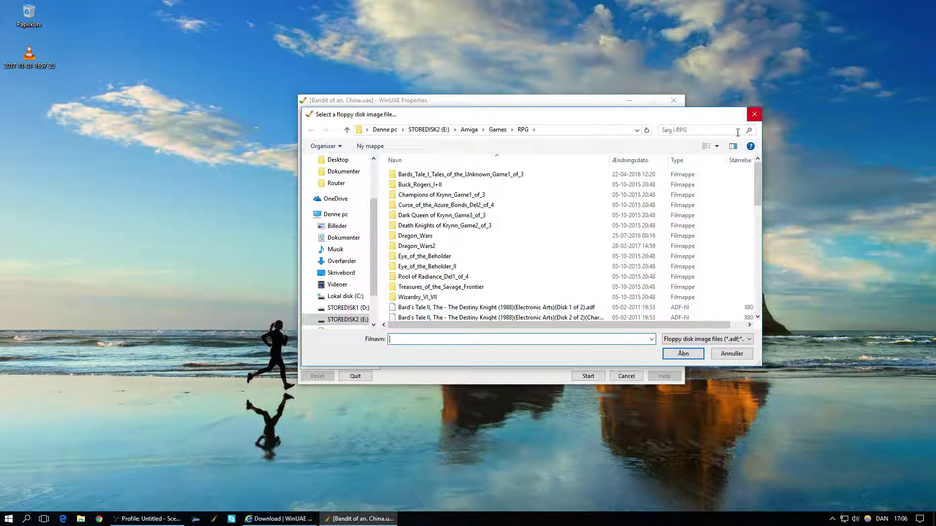
left_click(750, 117)
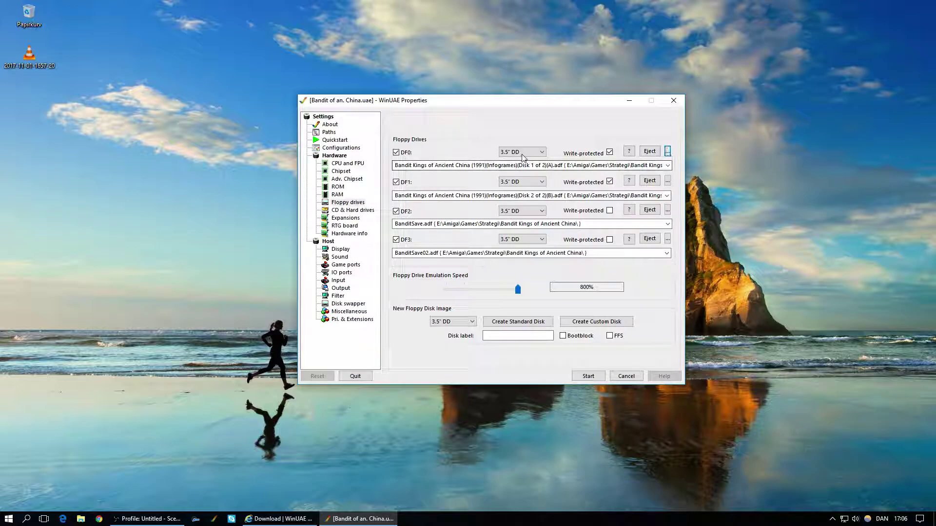
left_click(668, 181)
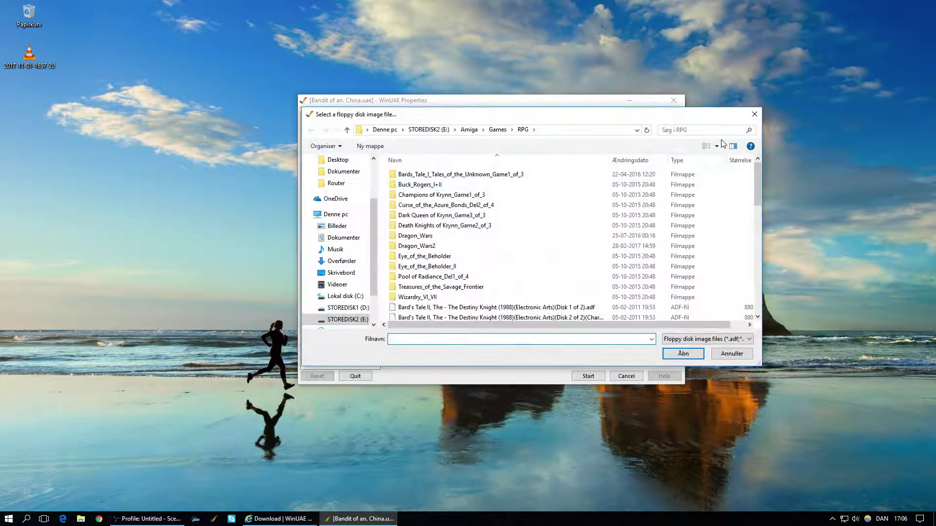
left_click(755, 116)
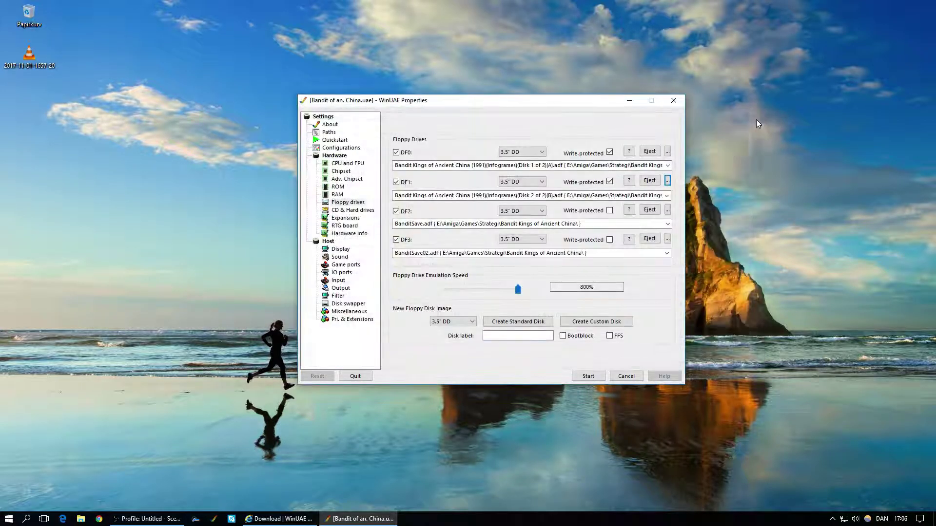
Step: Create a standard blank 3.5" DD floppy disk image named mydisc in the RPG folder
left_click(512, 324)
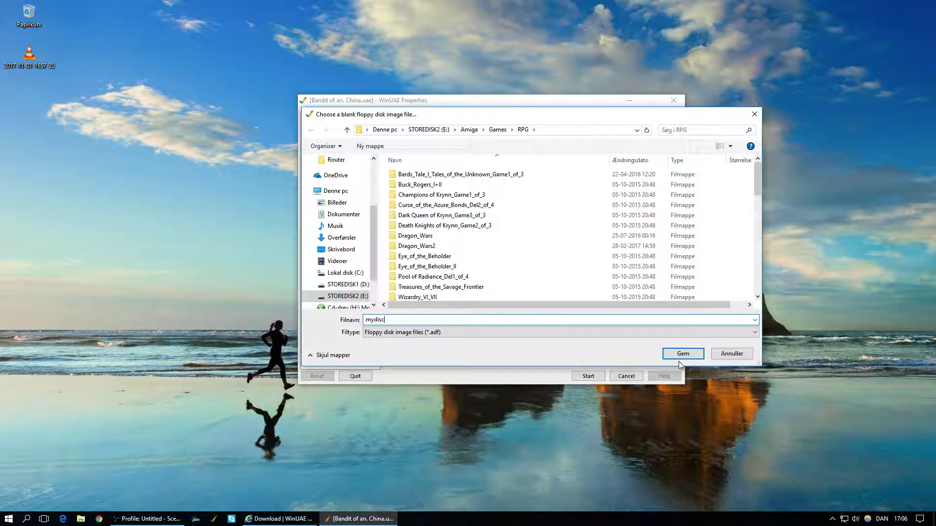
left_click(446, 336)
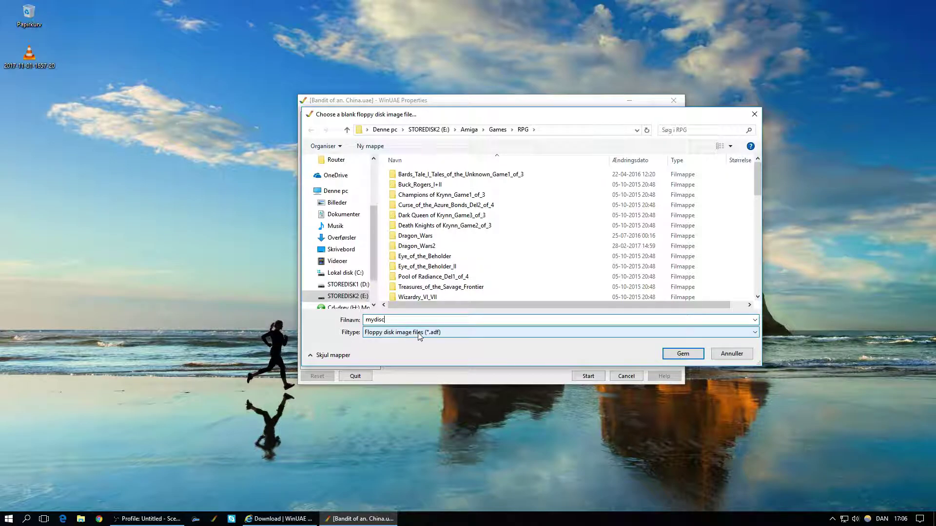
left_click(667, 352)
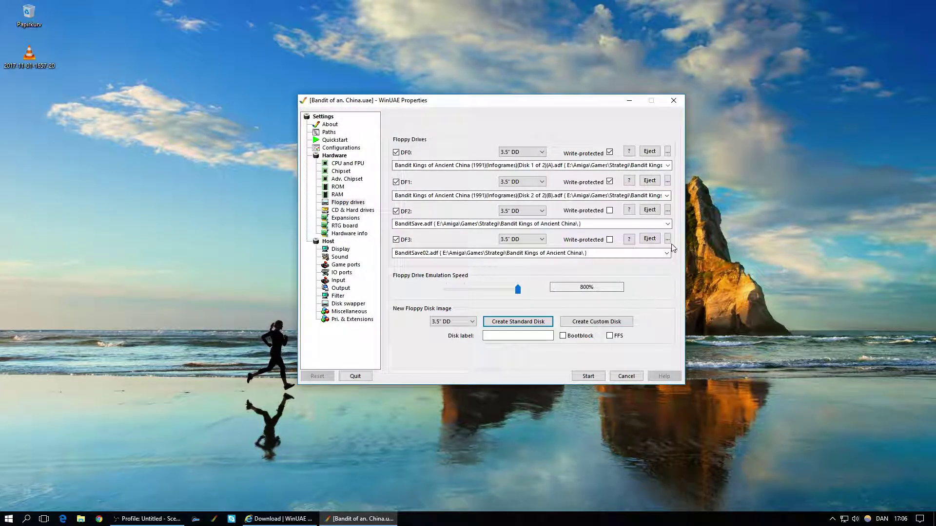
Step: Insert the disk image mydisc.adf from the RPG folder into floppy drive DF3
left_click(667, 239)
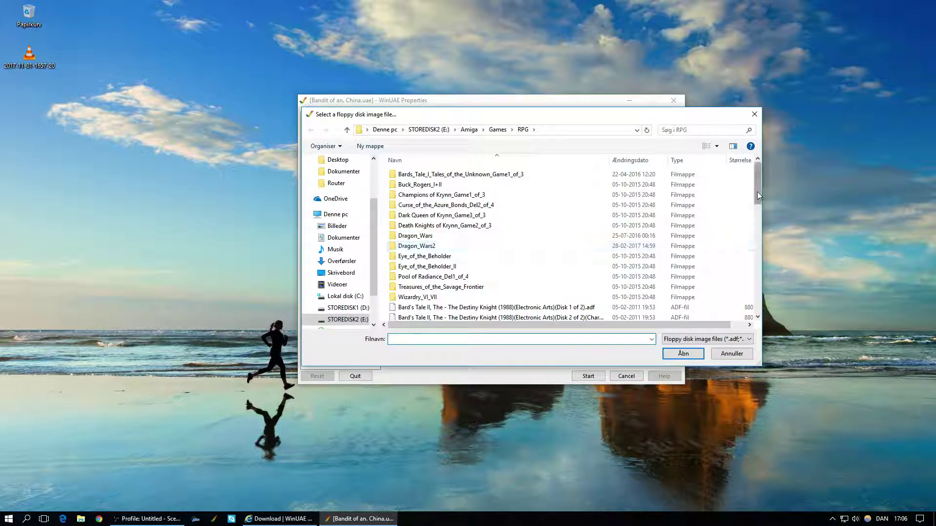
left_click_drag(757, 195, 759, 269)
left_click(464, 260)
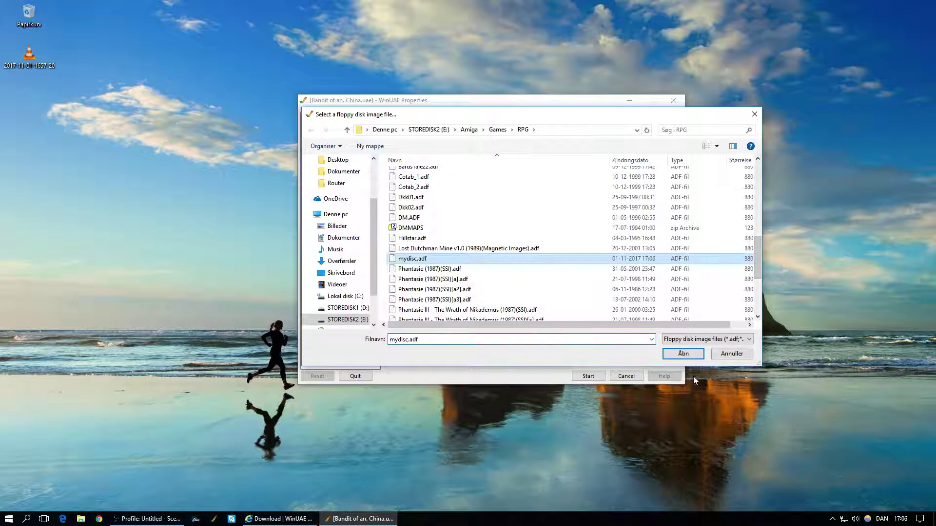
left_click(686, 355)
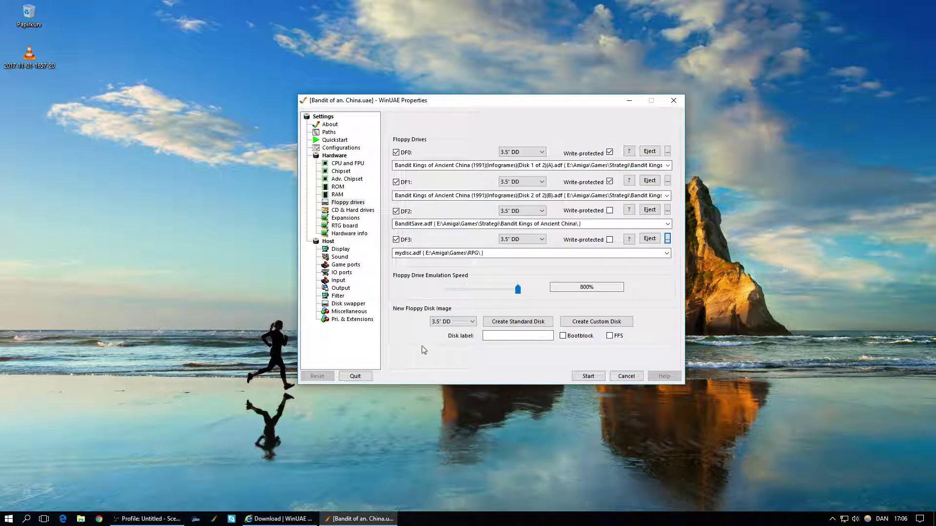
Step: Browse the disk images available for floppy drive DF3 in the RPG folder without choosing one
left_click(667, 239)
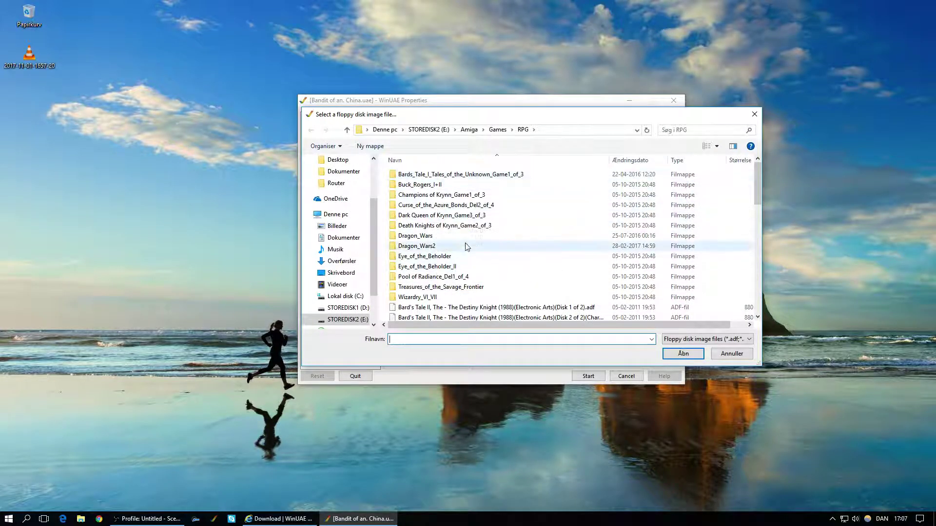
scroll(558, 215, "down", 5)
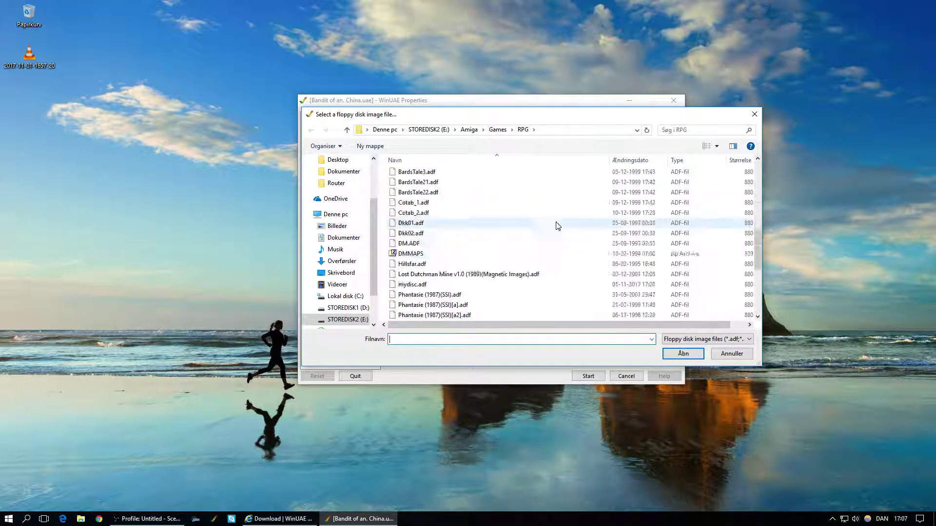
scroll(558, 226, "down", 5)
left_click(754, 115)
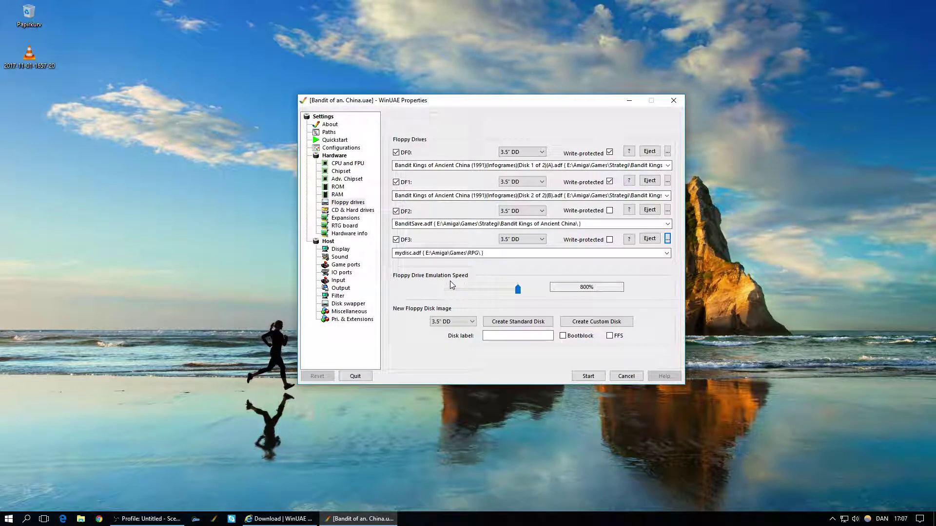
Step: Examine the CD and hard drive, expansion, RTG board and hardware info settings
left_click(354, 212)
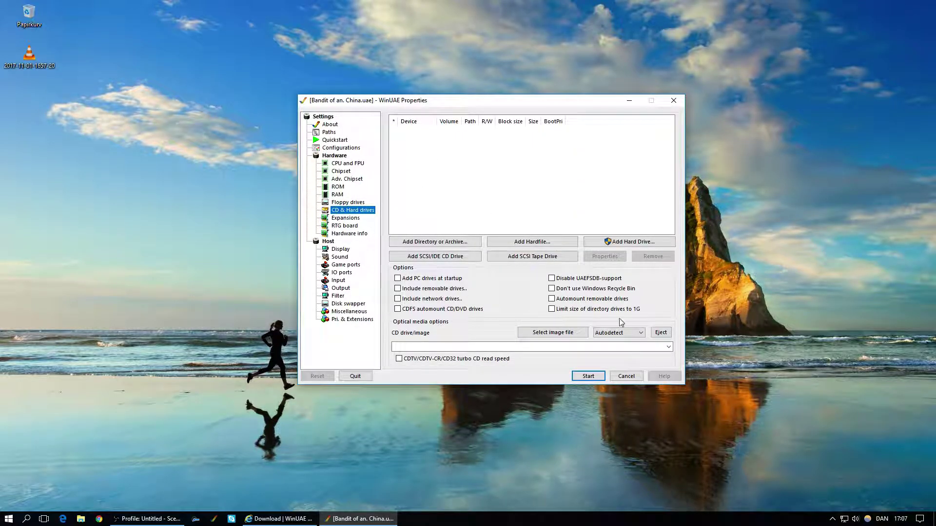
left_click(351, 219)
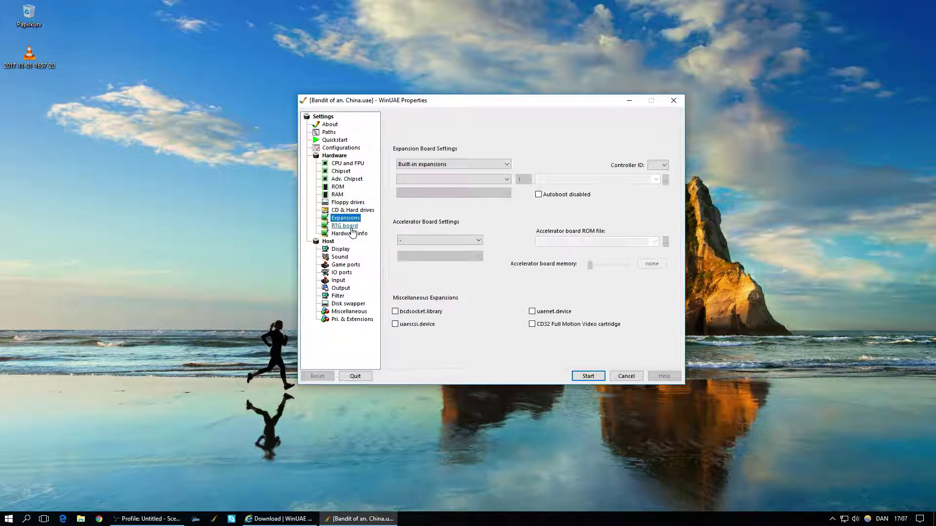
left_click(345, 225)
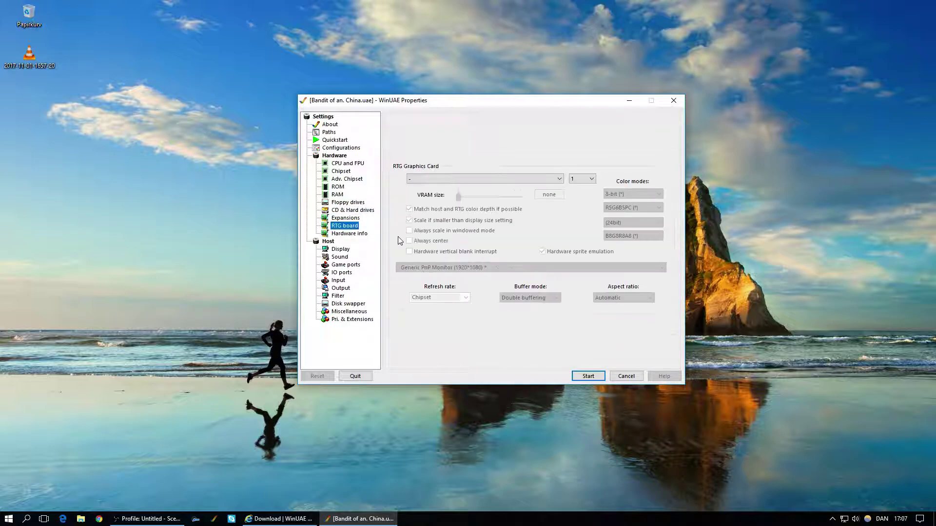
left_click(349, 234)
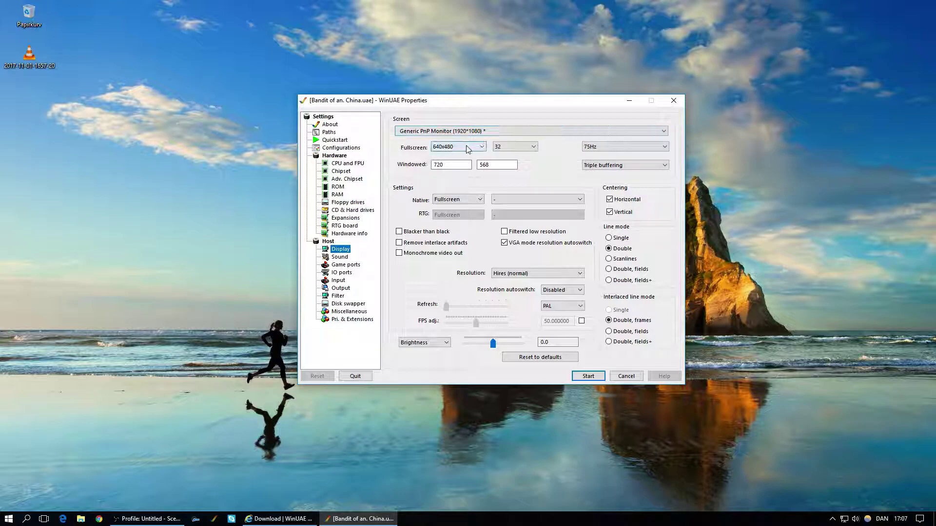
Step: Review the fullscreen resolution choices and the floppy drive sound options, keeping 640x480 and No sound
left_click(439, 152)
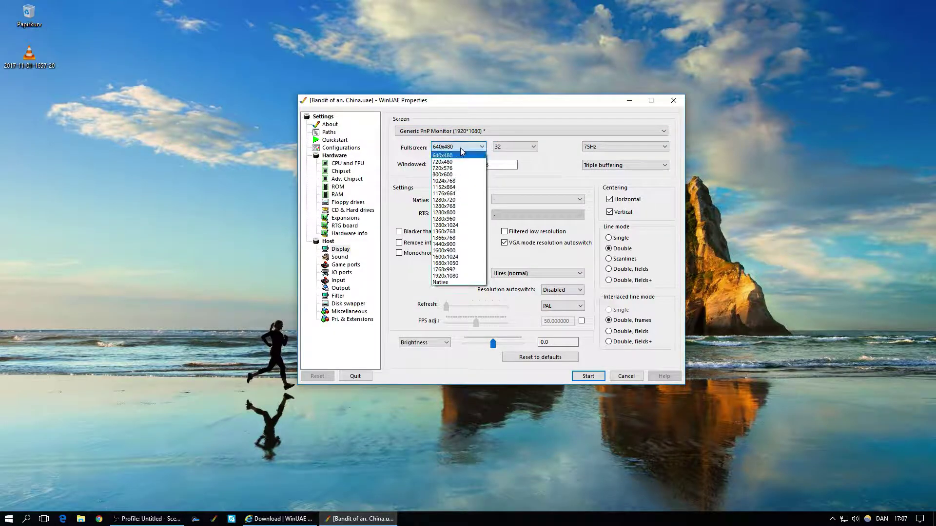
left_click(459, 149)
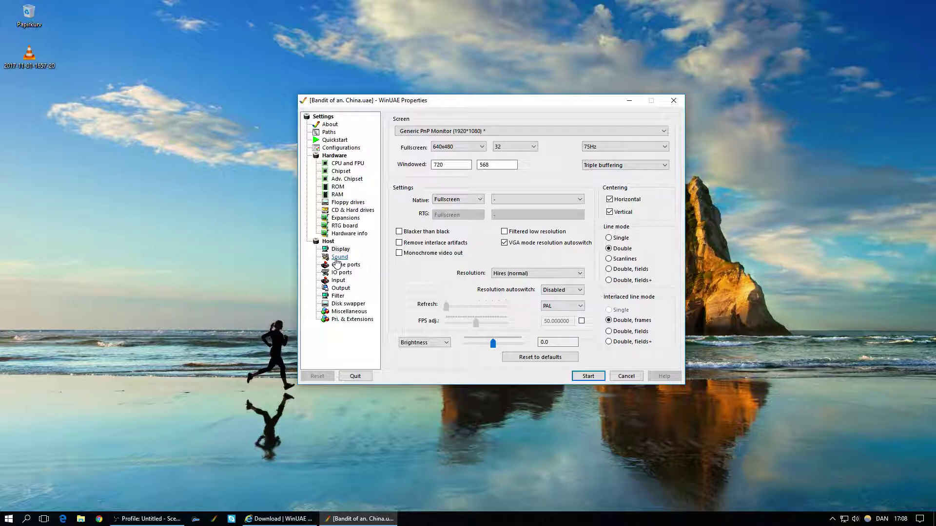
left_click(337, 260)
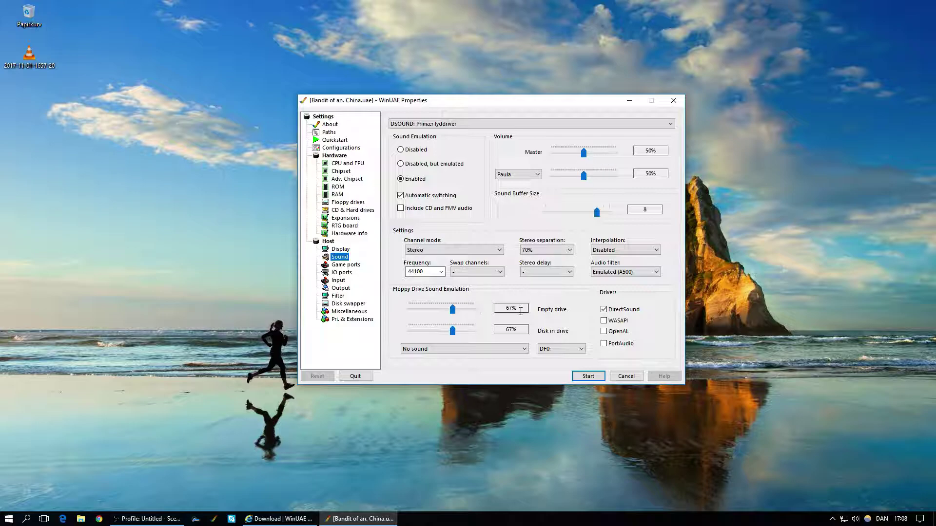
left_click(416, 349)
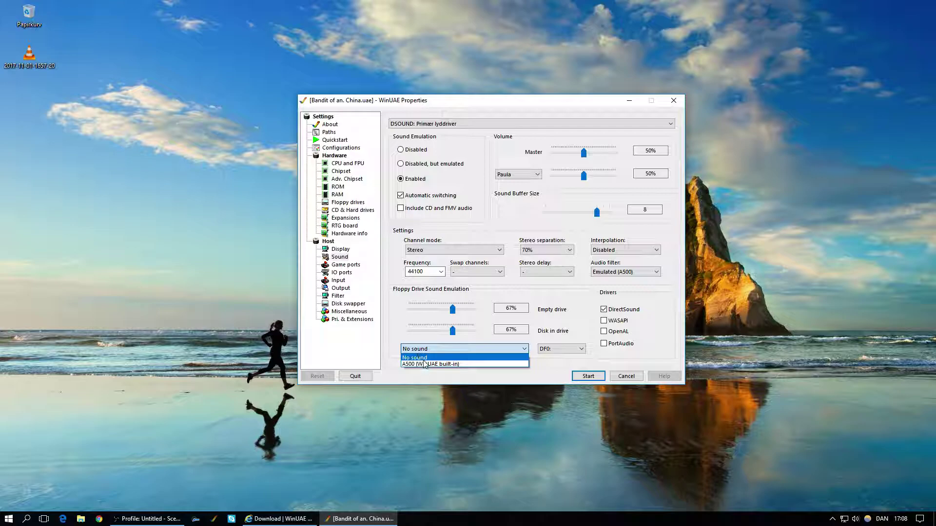
left_click(414, 358)
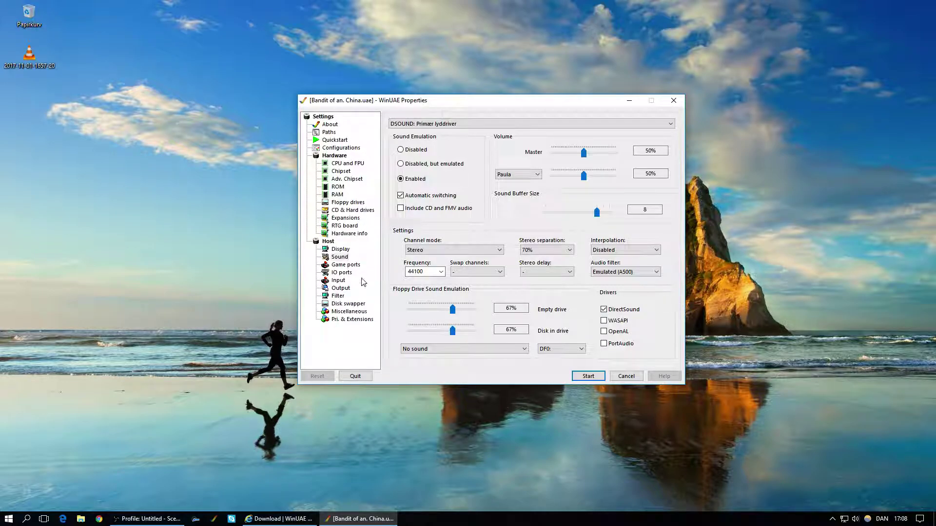
Step: Examine the host settings for game ports, IO ports, input, output, filter, disk swapper, miscellaneous, and priority and extensions
left_click(346, 265)
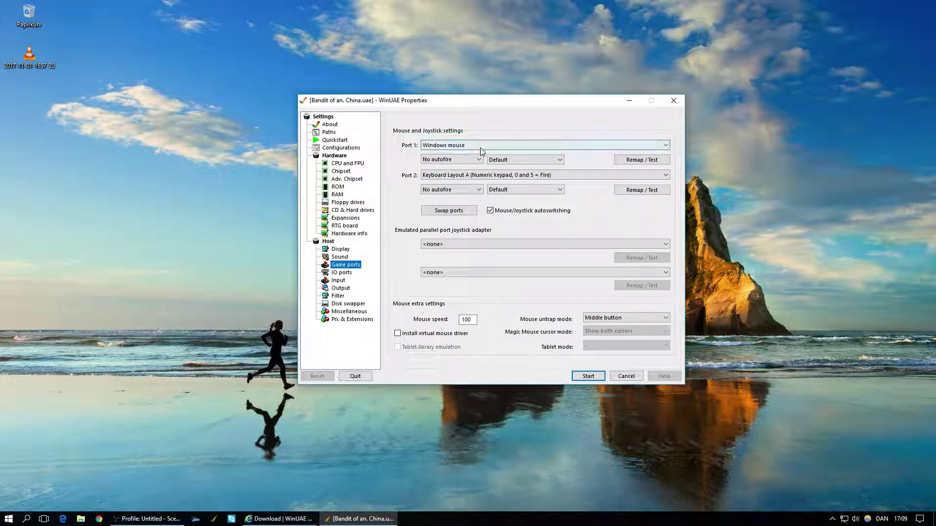
left_click(344, 275)
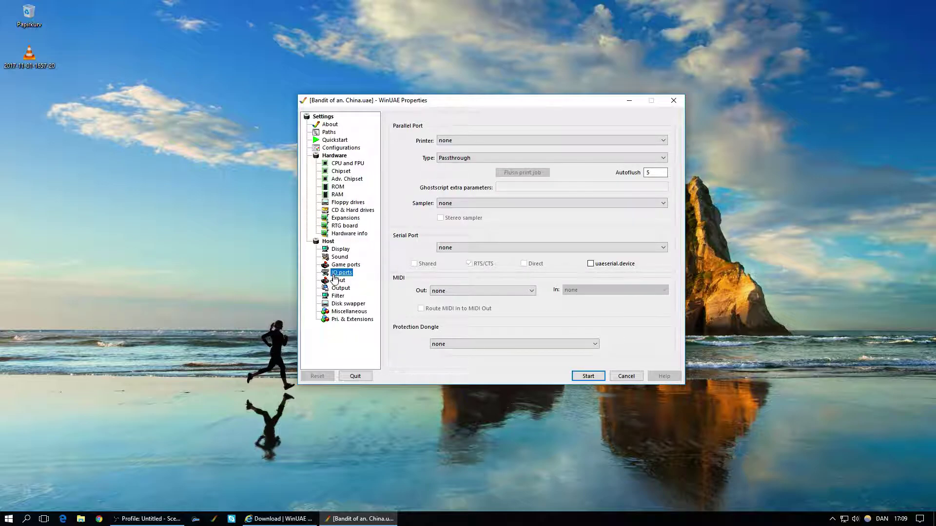
left_click(337, 280)
left_click(339, 289)
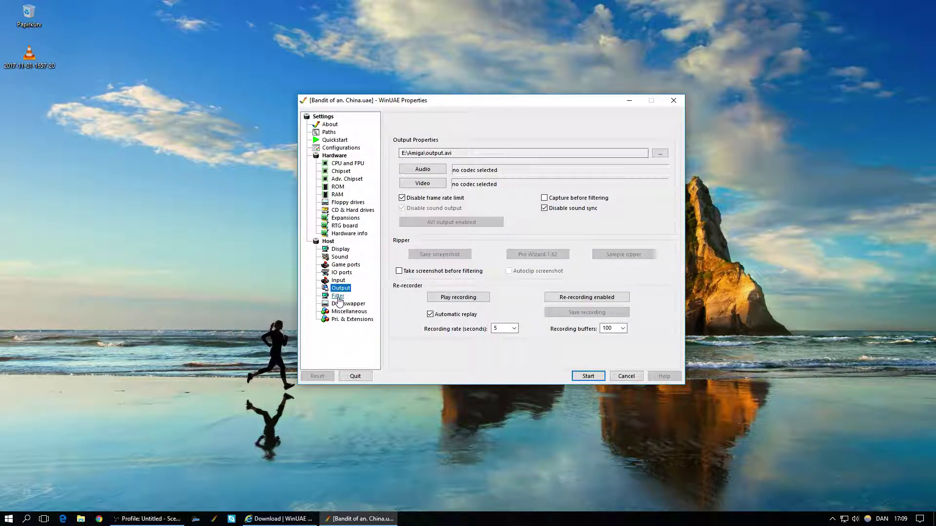
left_click(338, 297)
left_click(342, 304)
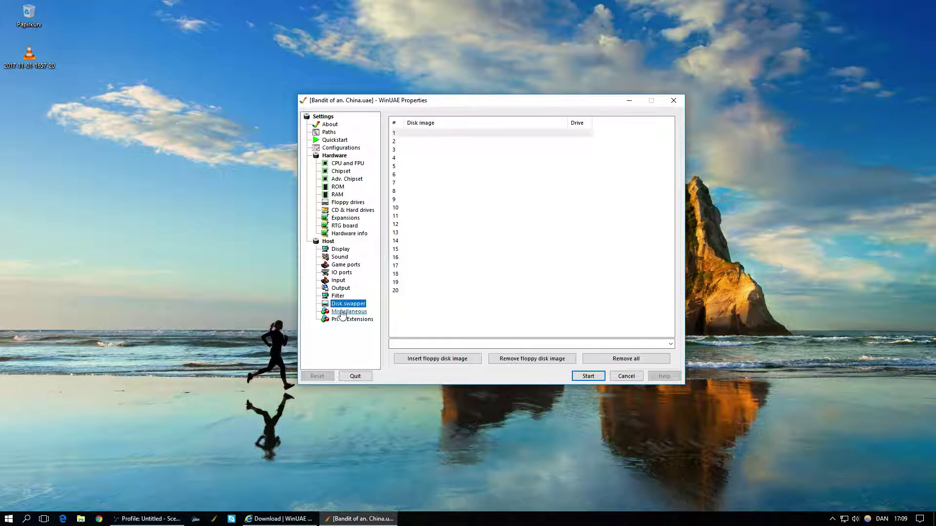
left_click(342, 312)
left_click(343, 320)
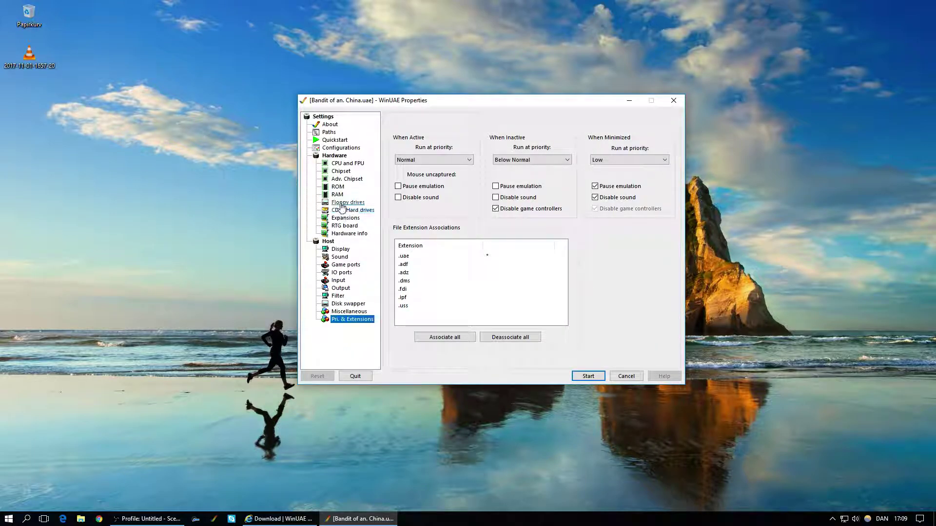
Step: Review the floppy drive emulation speed and the folder paths for ROMs, configurations and saved files
left_click(342, 204)
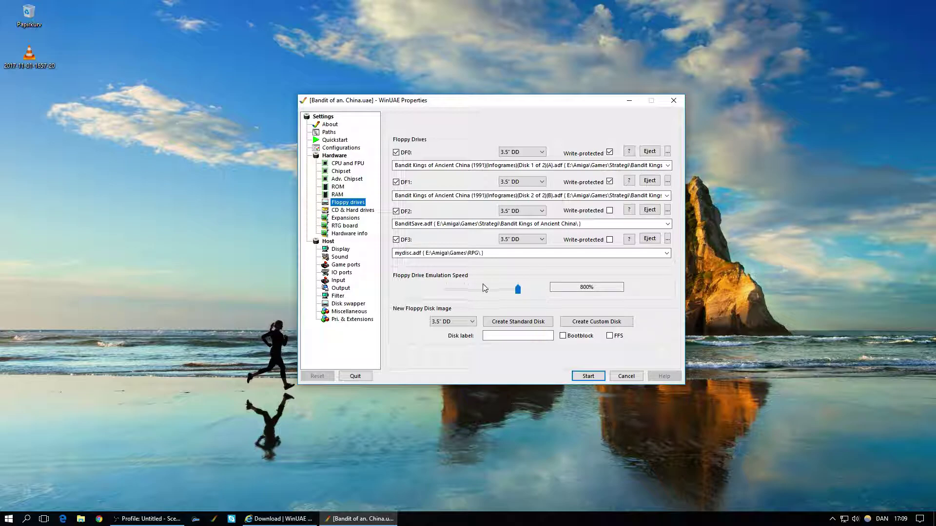
left_click_drag(517, 292, 547, 292)
left_click(329, 132)
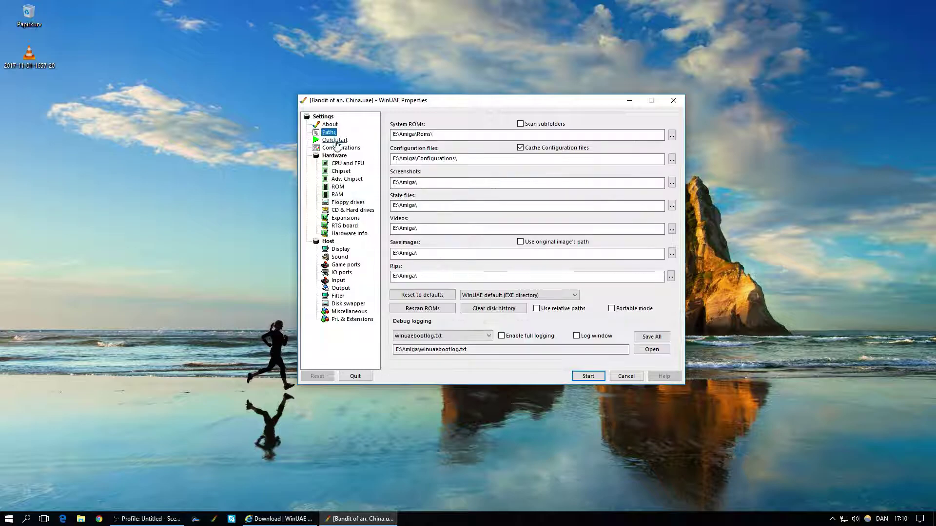
Step: Save the current Bandit of an. China setup as a new configuration file named BkoAC_test
left_click(340, 147)
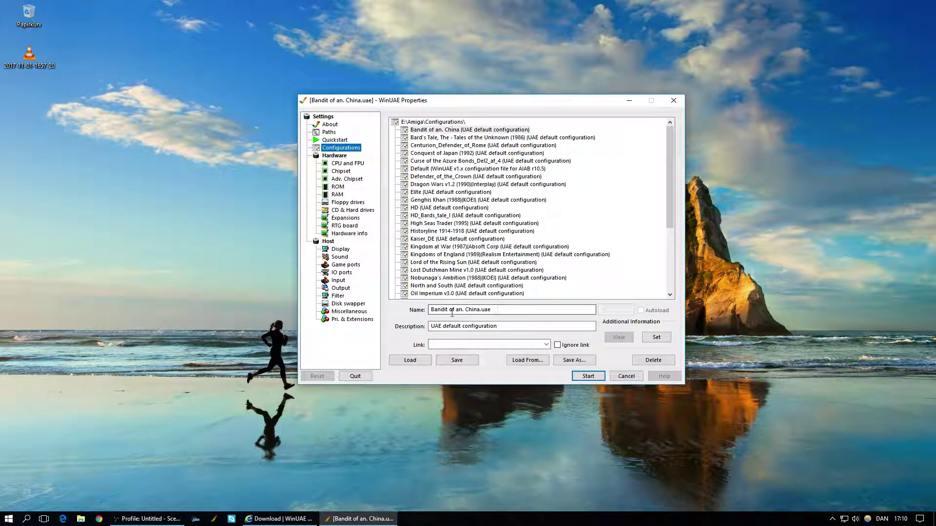
left_click(438, 130)
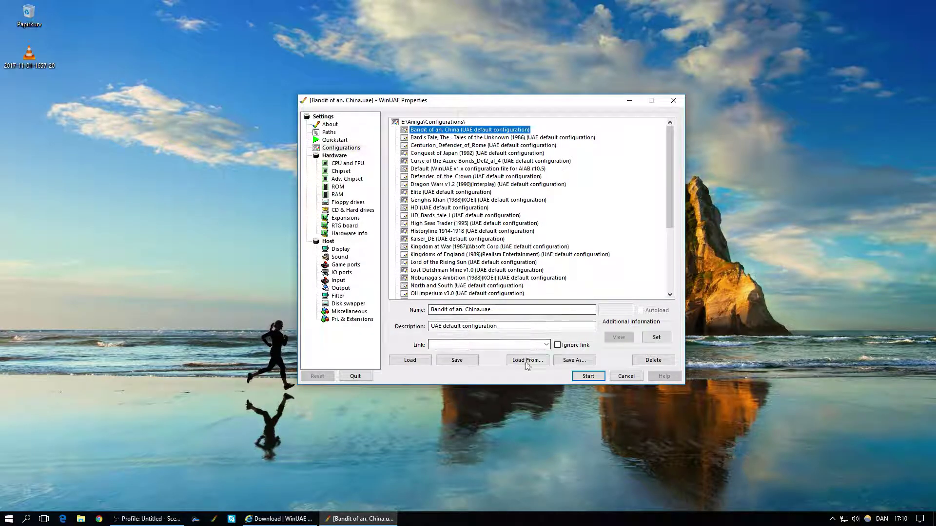
left_click(465, 364)
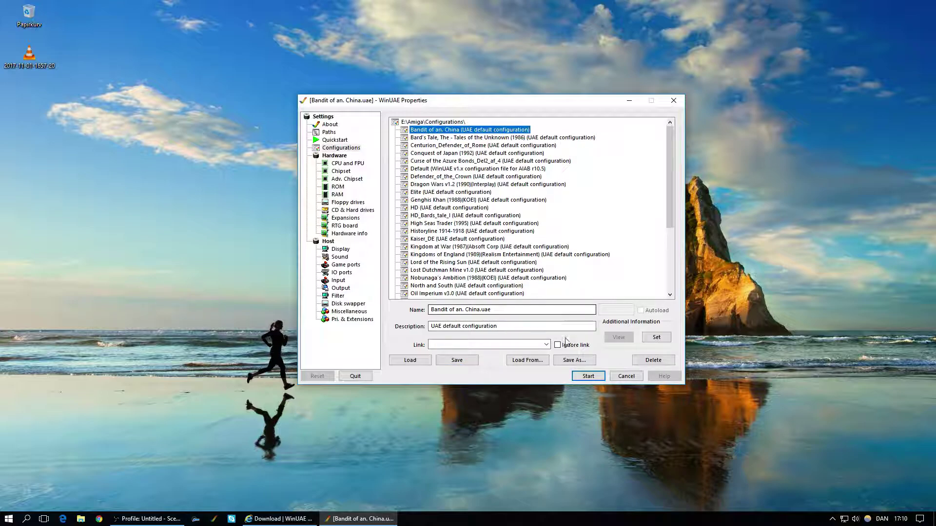
left_click(569, 360)
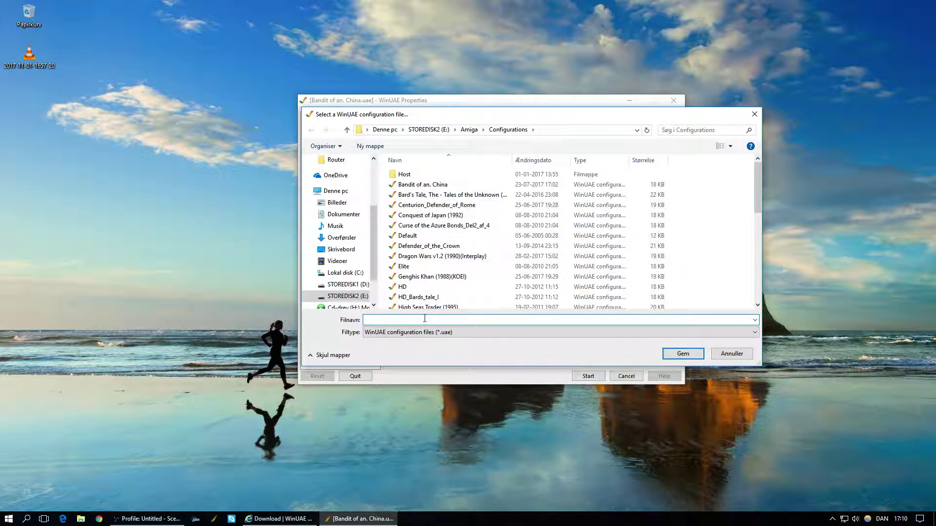
type("B")
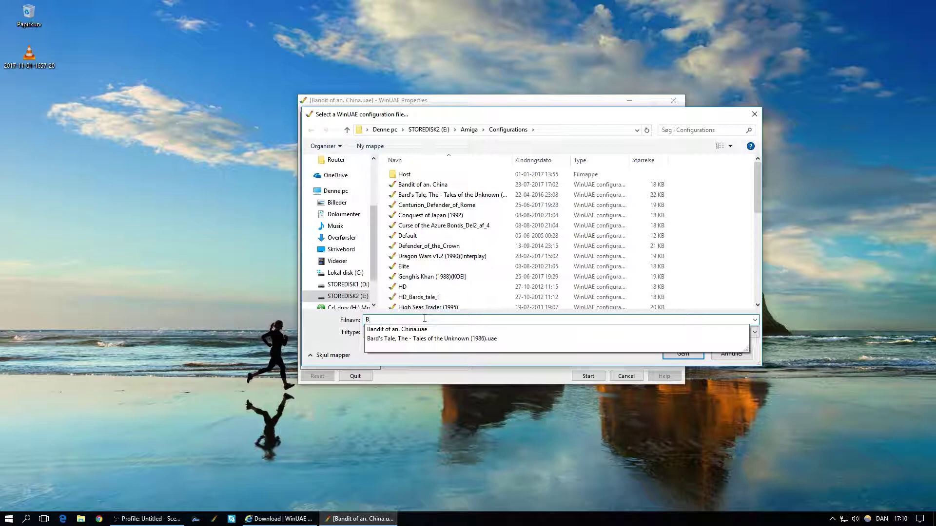
type("k")
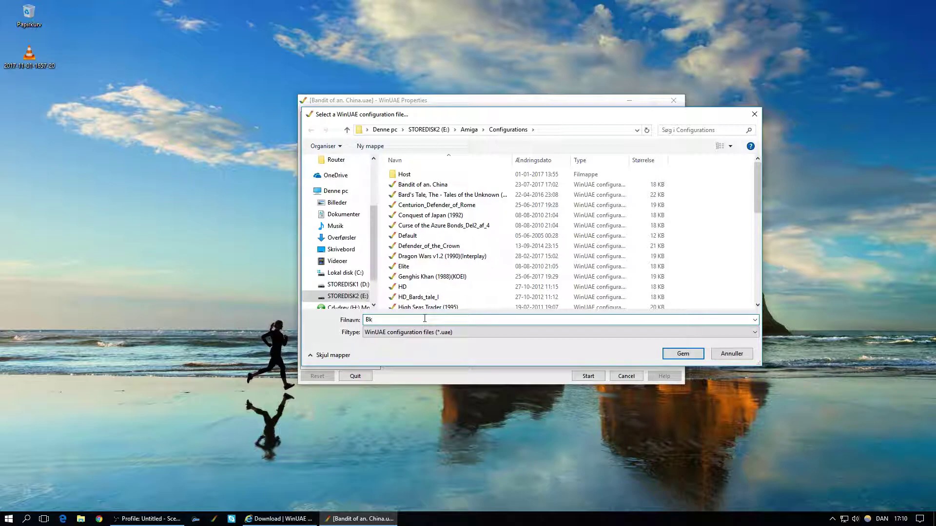
type("oAC_test")
left_click(682, 354)
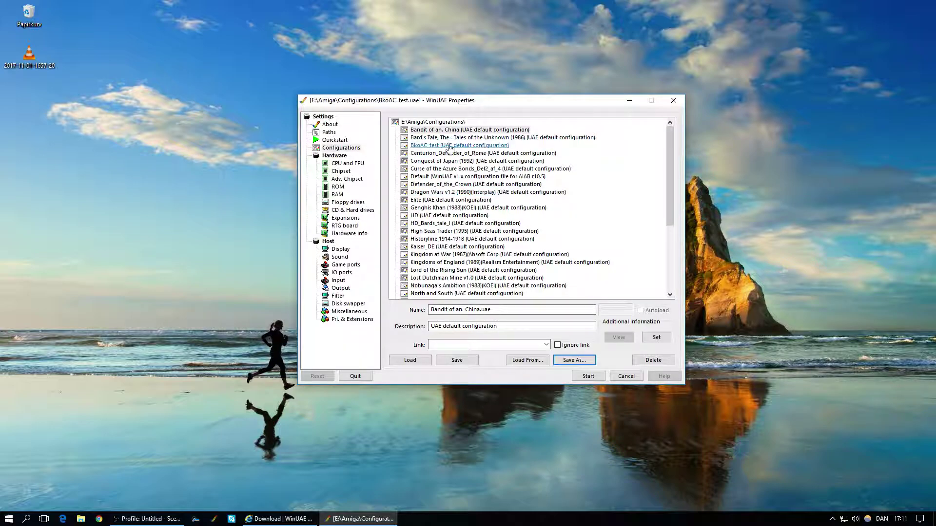
Step: Load the original Bandit of an. China configuration and check which disk images its floppy drives hold
left_click(448, 145)
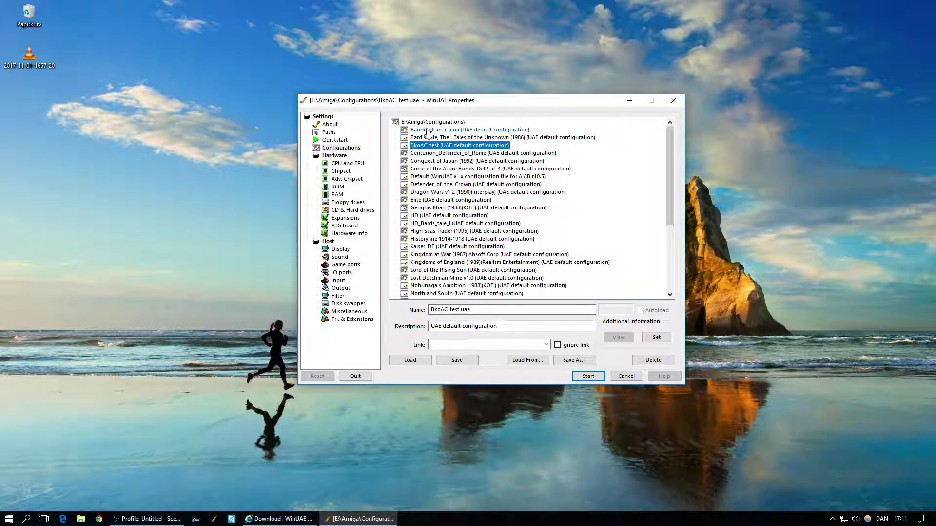
left_click(419, 361)
left_click(348, 202)
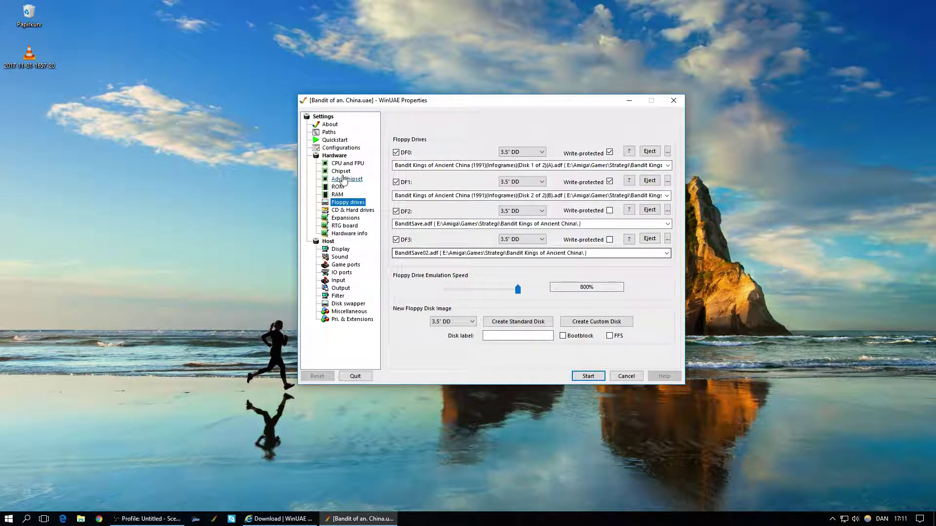
Step: Load the BkoAC_test configuration and check its floppy drive assignments
left_click(343, 151)
left_click(435, 139)
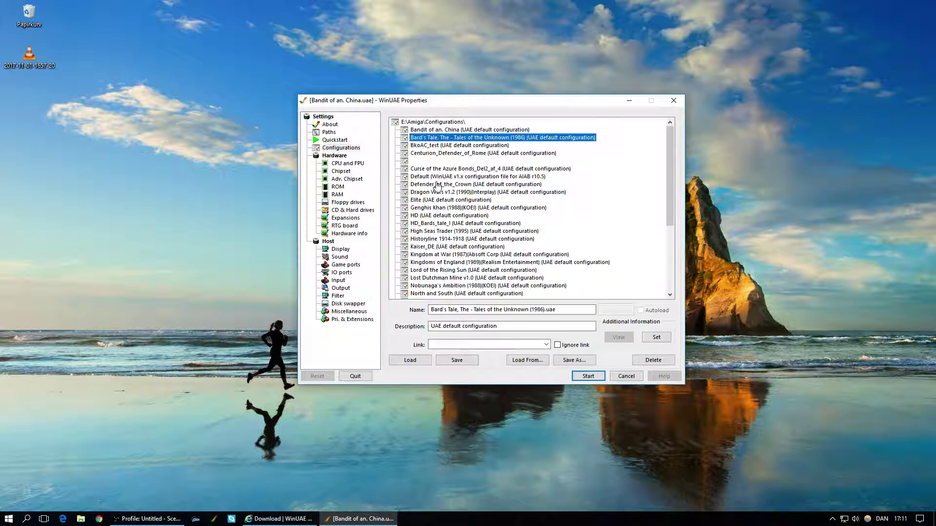
left_click(436, 146)
left_click(410, 360)
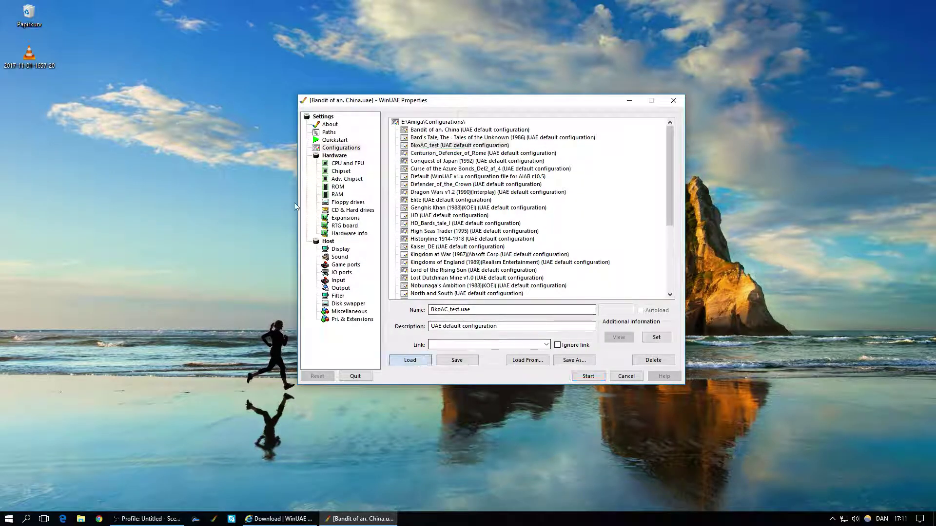
left_click(348, 202)
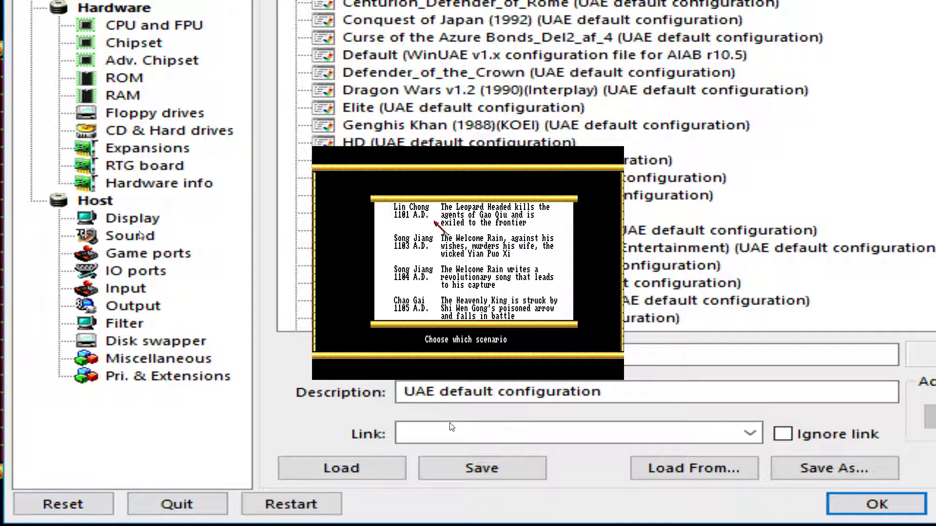
key("Return")
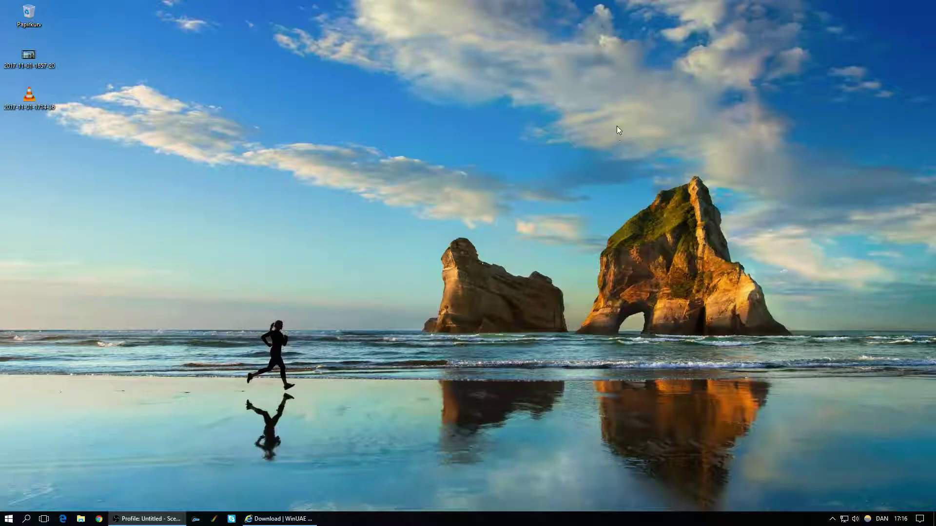